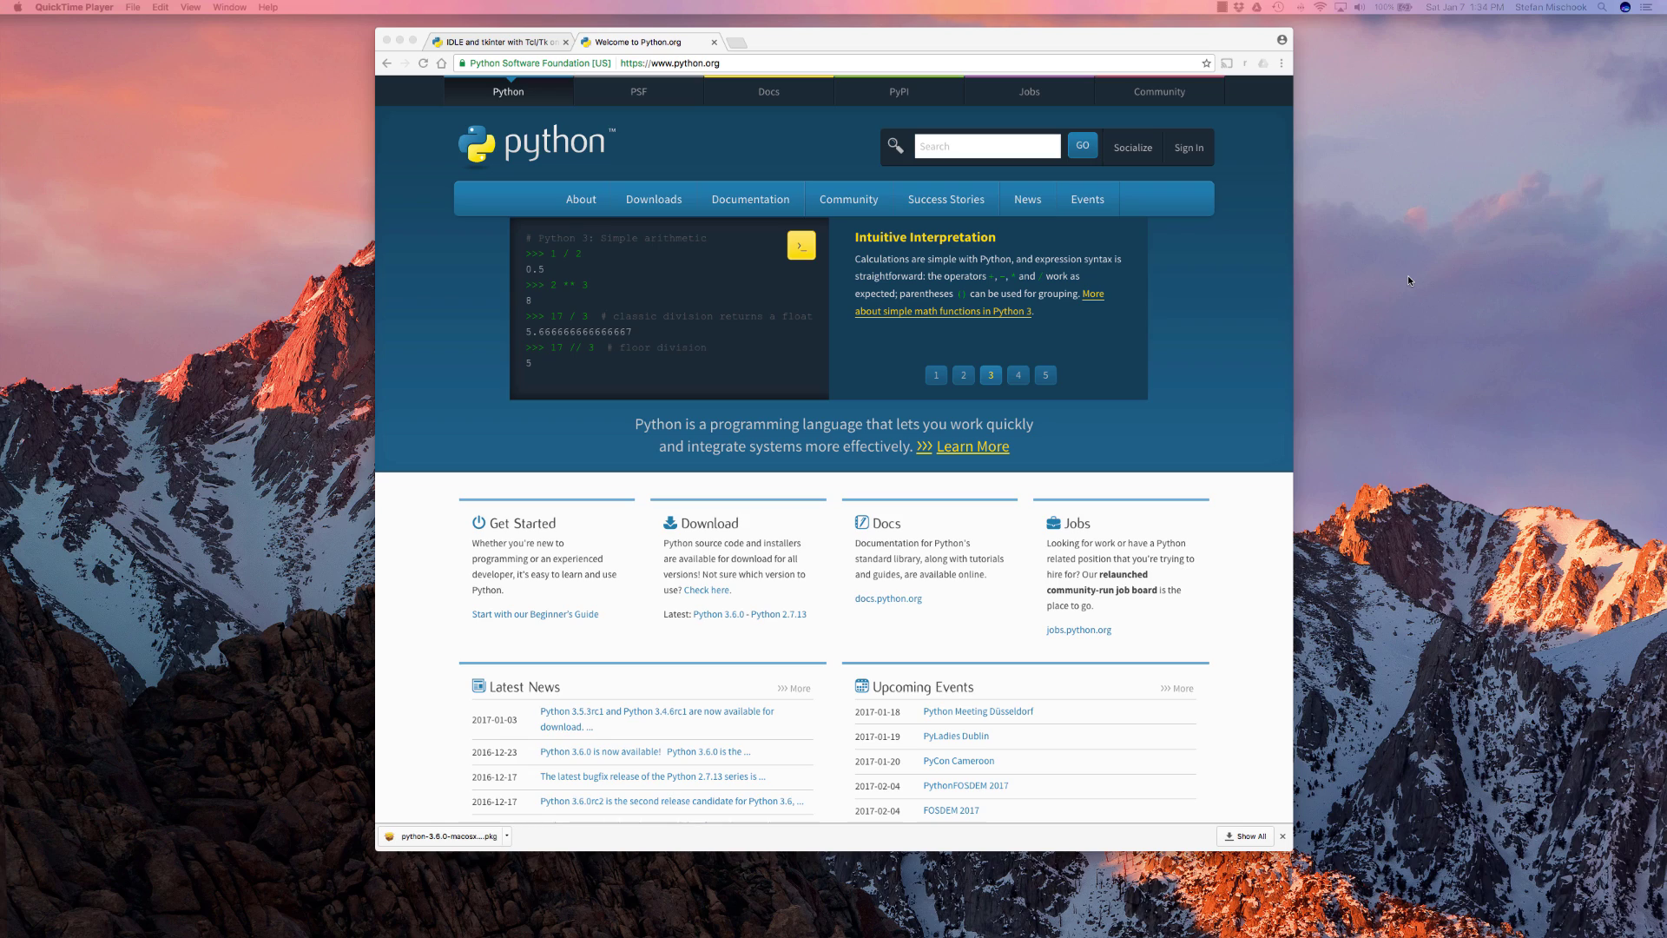
- Download the Python 3.6.0 installer for Mac OS X from the Python website
click(650, 200)
mouse_move(649, 200)
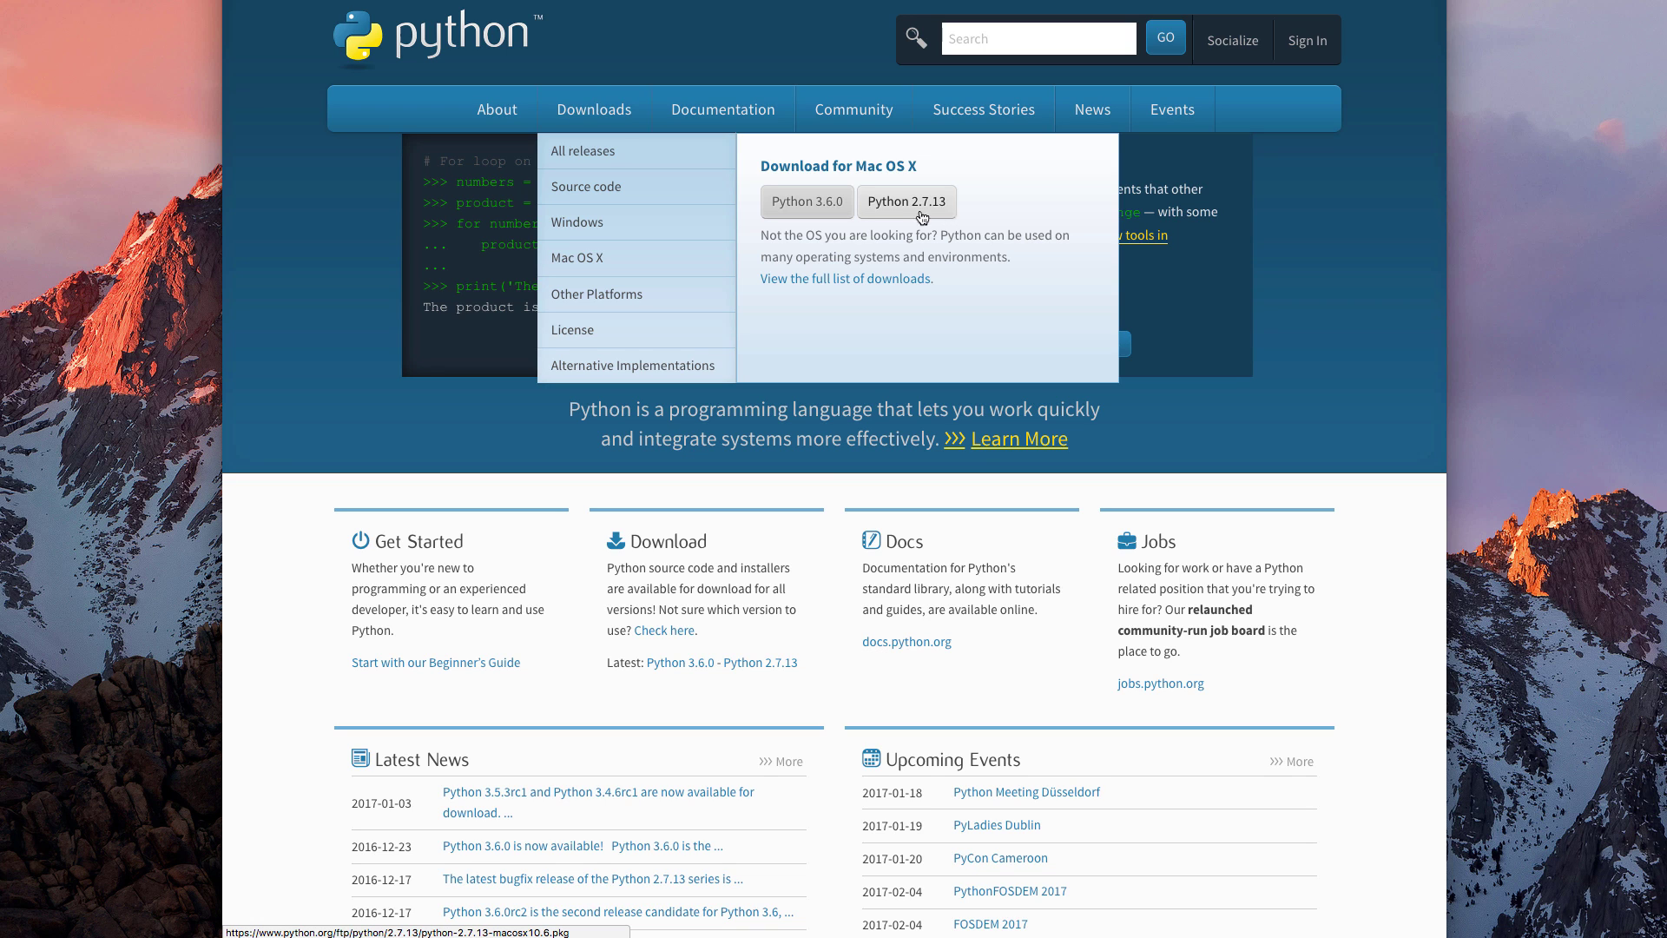
click(819, 215)
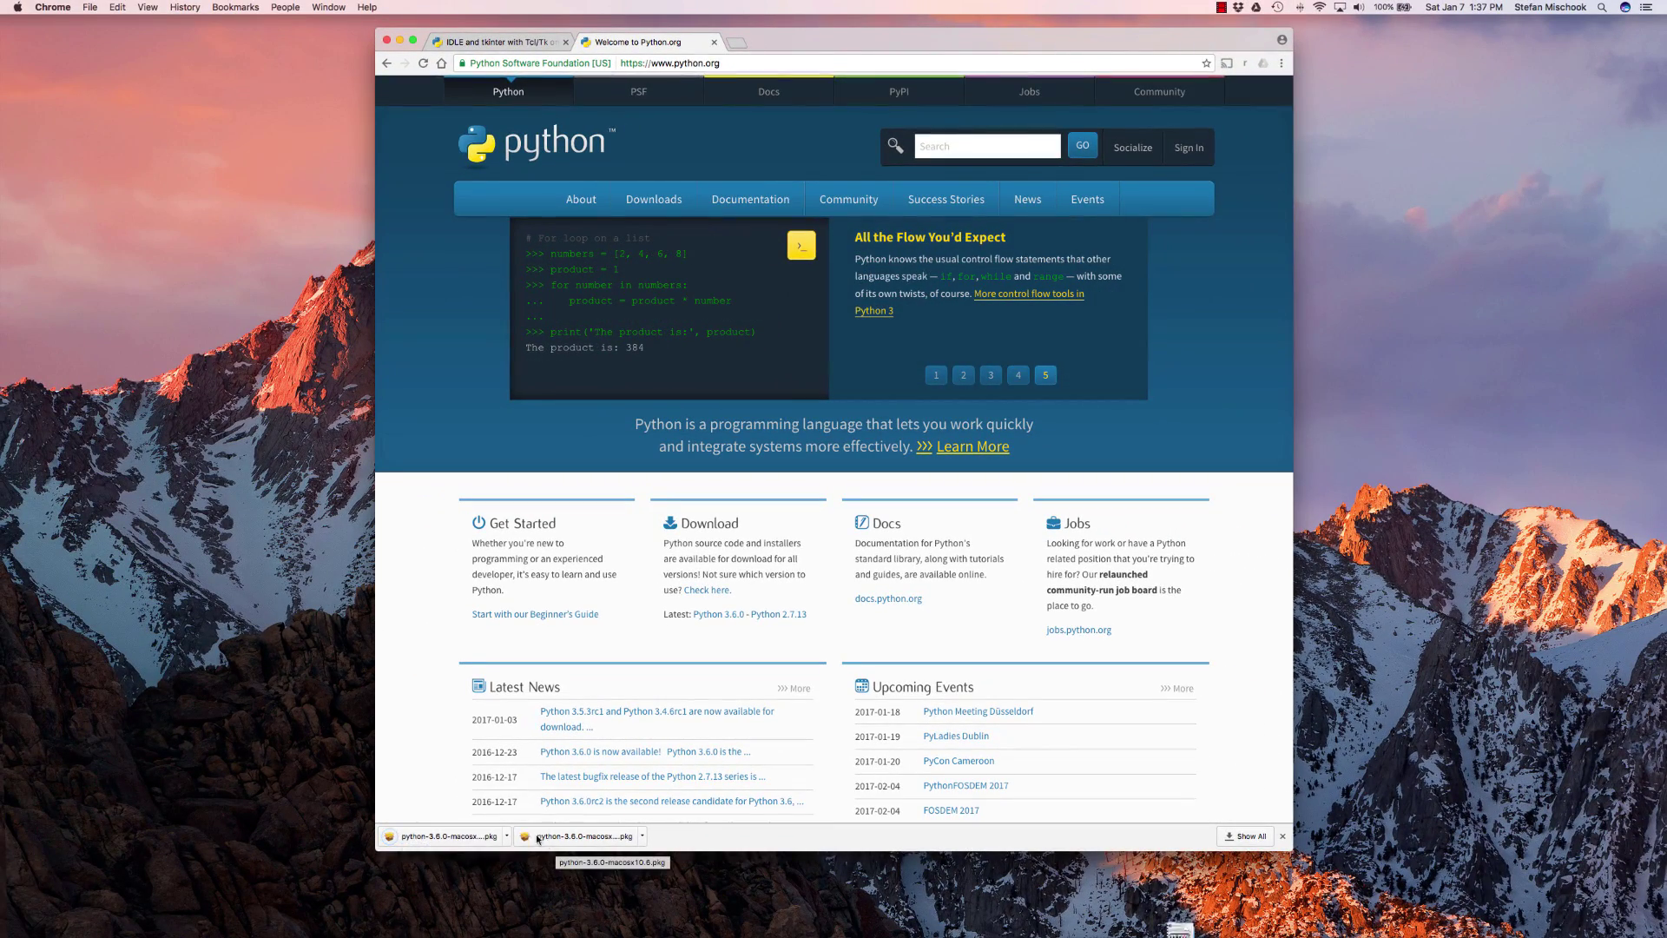
- Reveal the newly downloaded Python installer in Finder and widen the Downloads column so that full file names fit
click(643, 837)
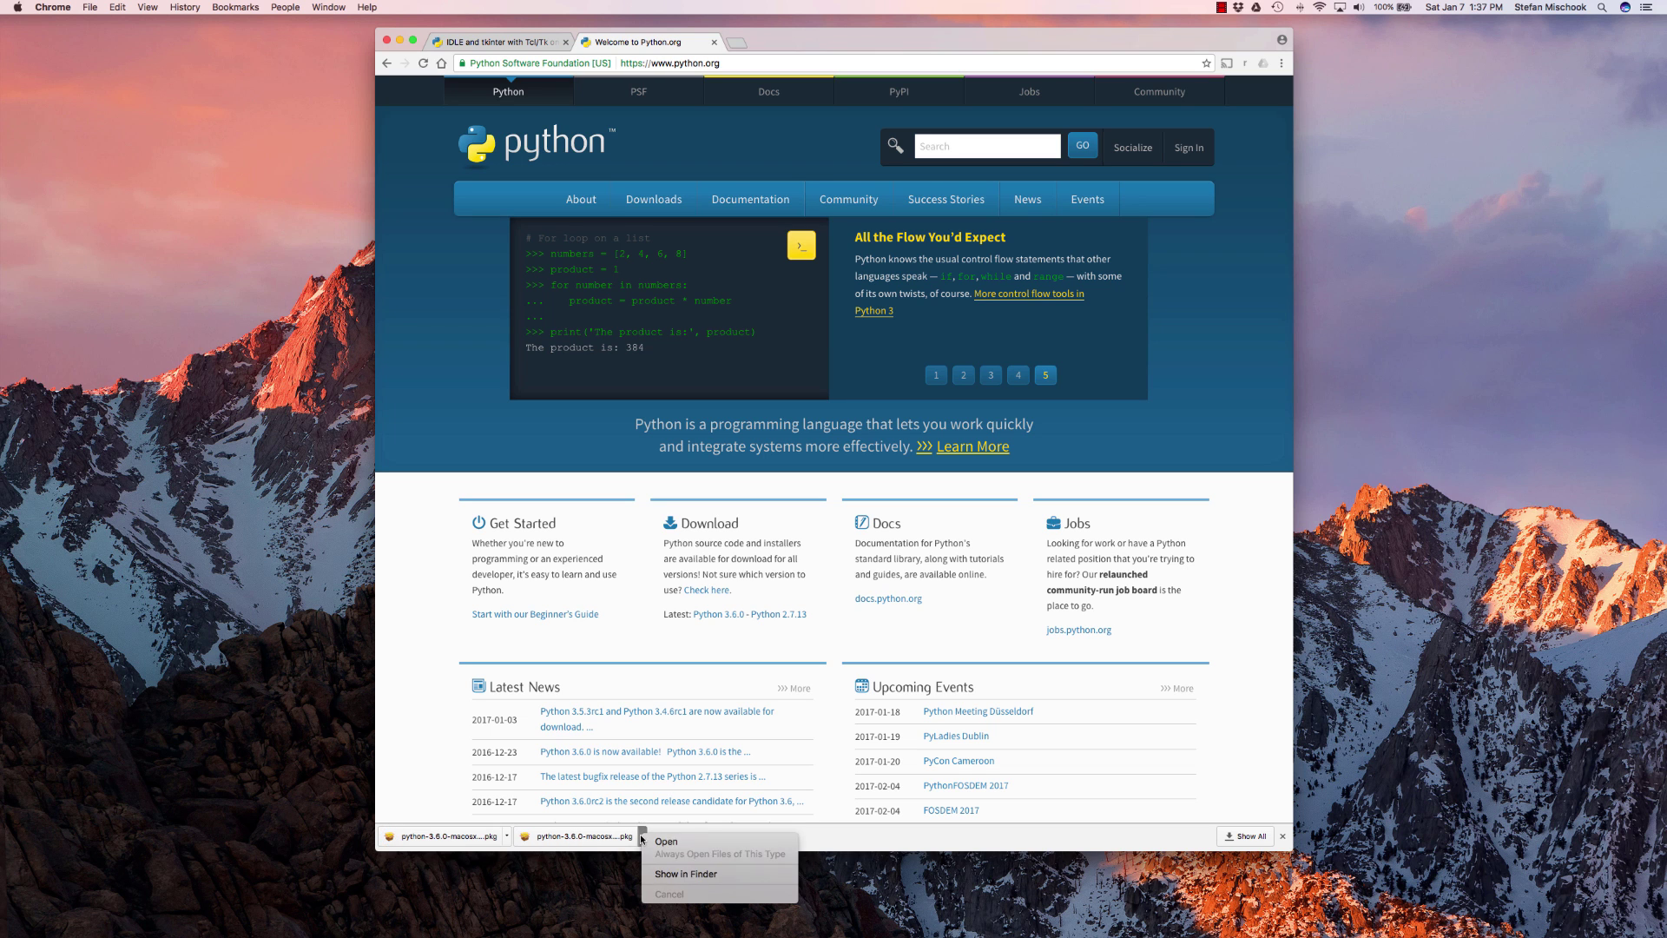
click(668, 873)
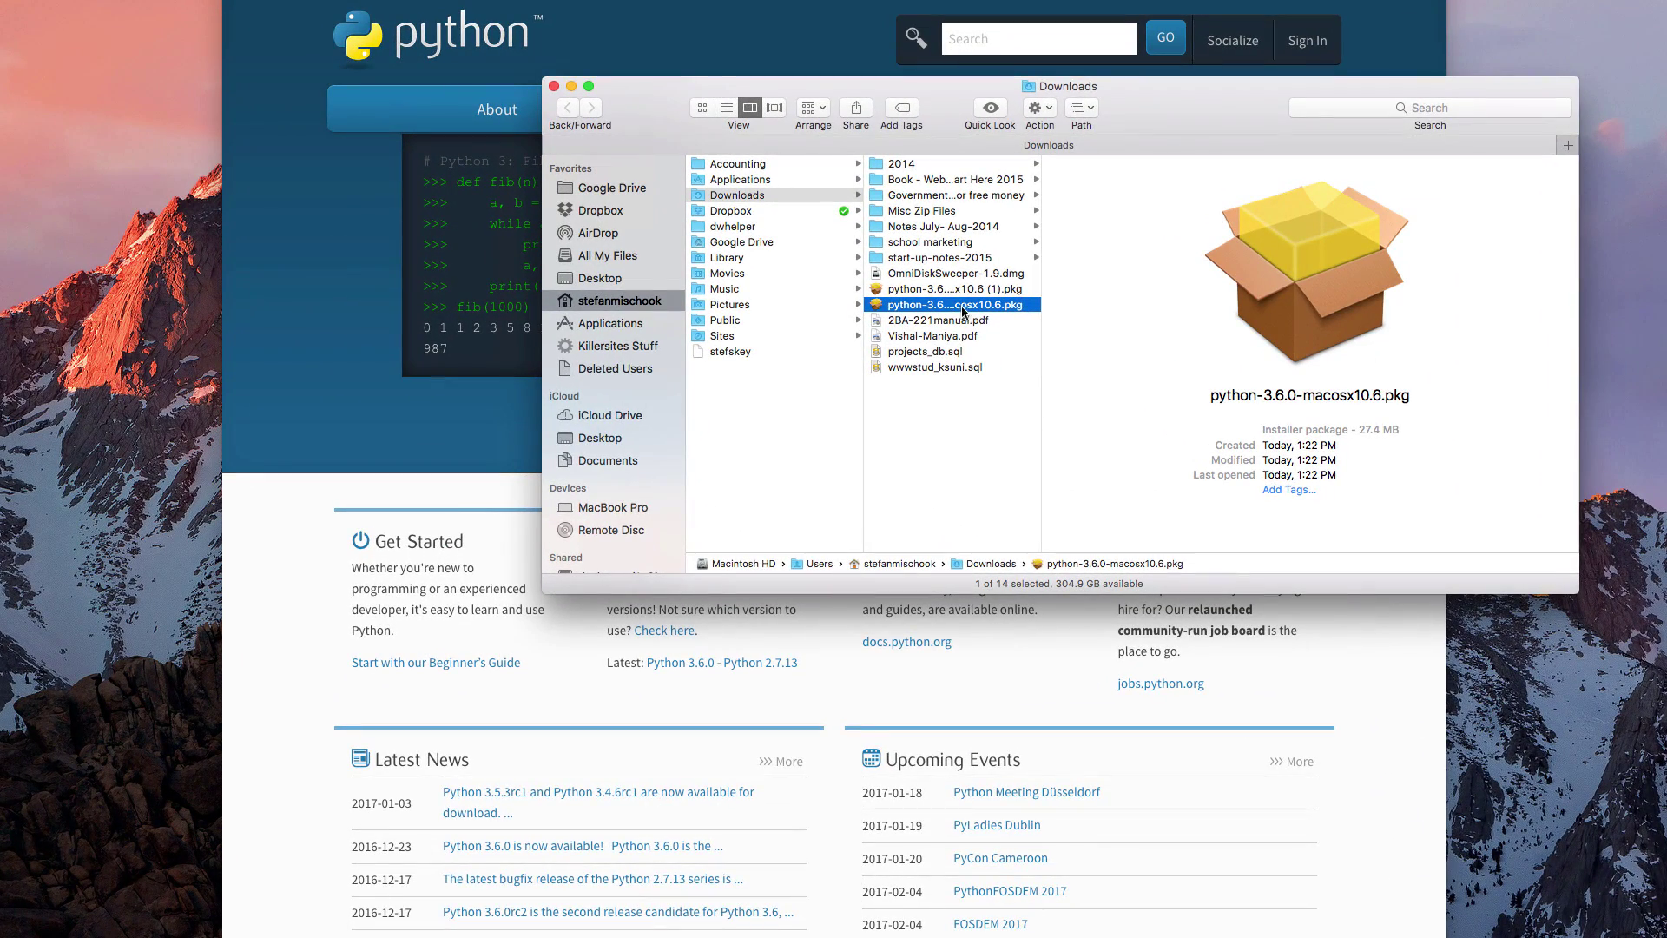
drag(1036, 286, 1189, 285)
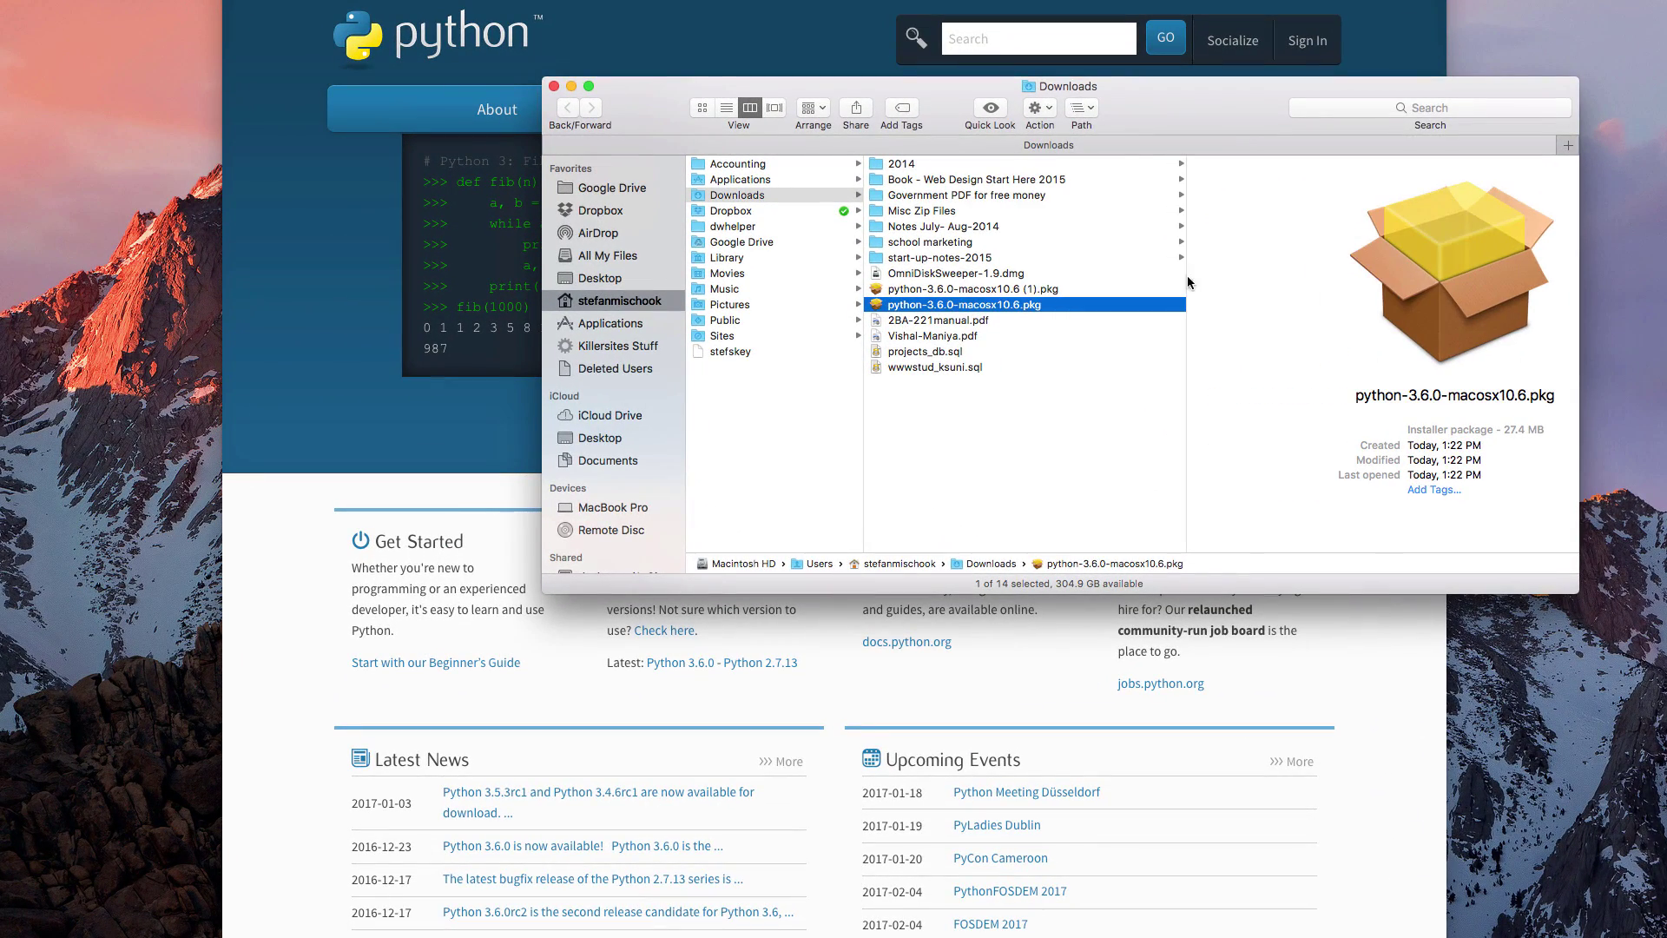
- Delete the duplicate python-3.6.0-macosx10.6 (1).pkg and move python-3.6.0-macosx10.6.pkg to the desktop, closing the Downloads window
click(997, 290)
key(super+BackSpace)
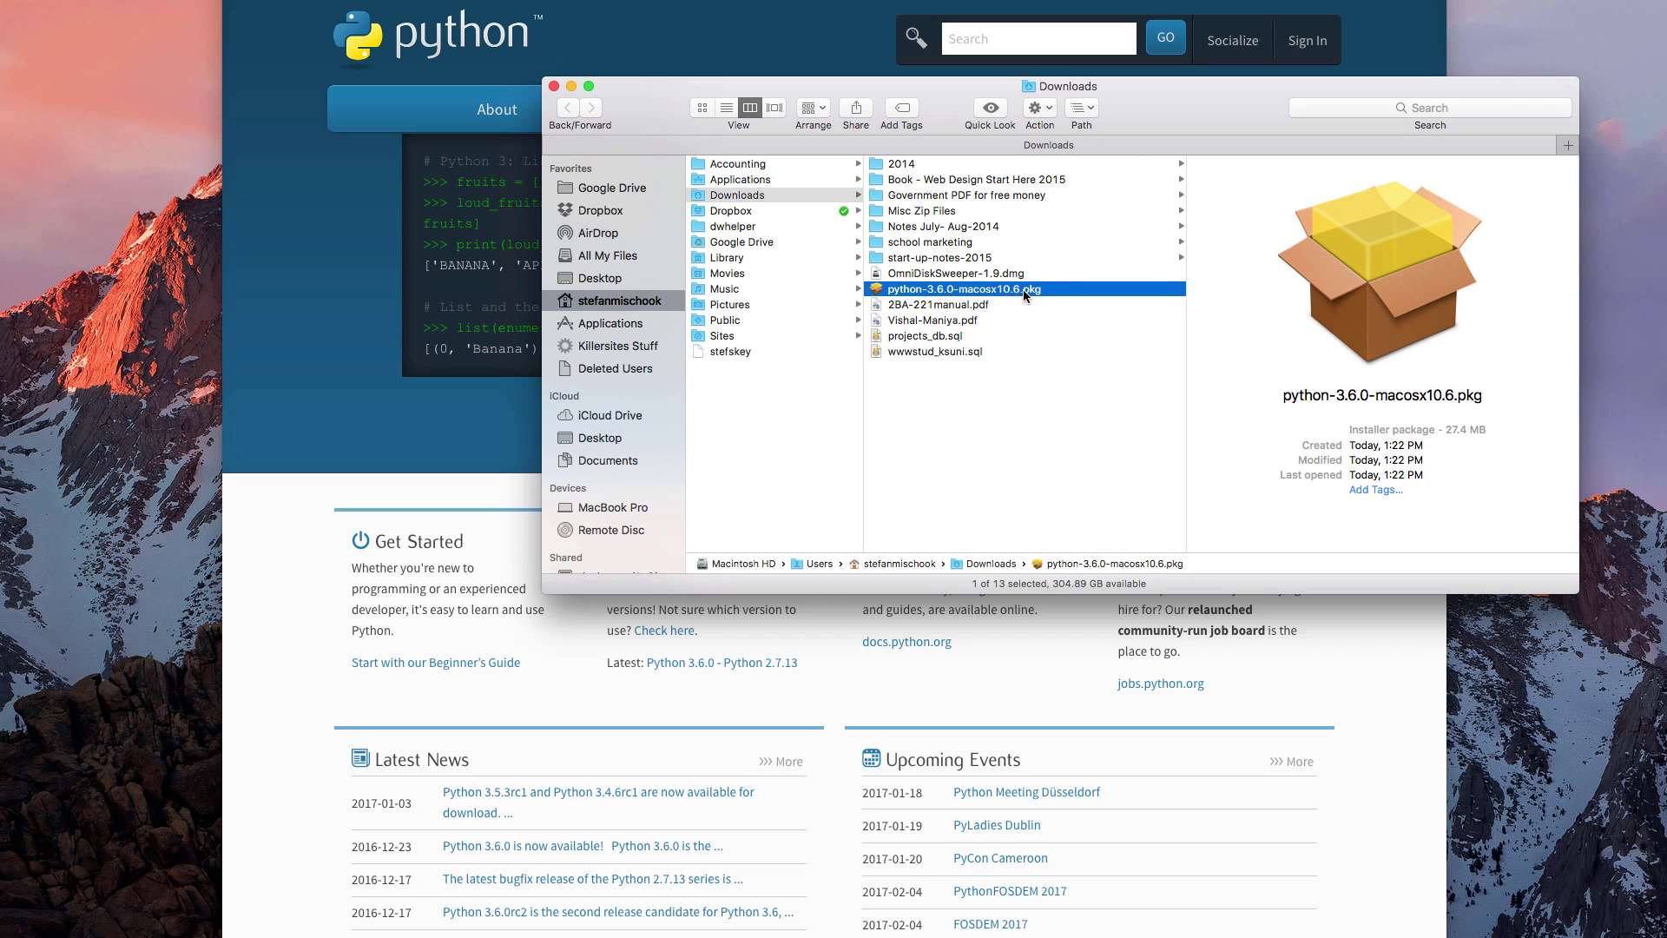
drag(1023, 289, 1653, 43)
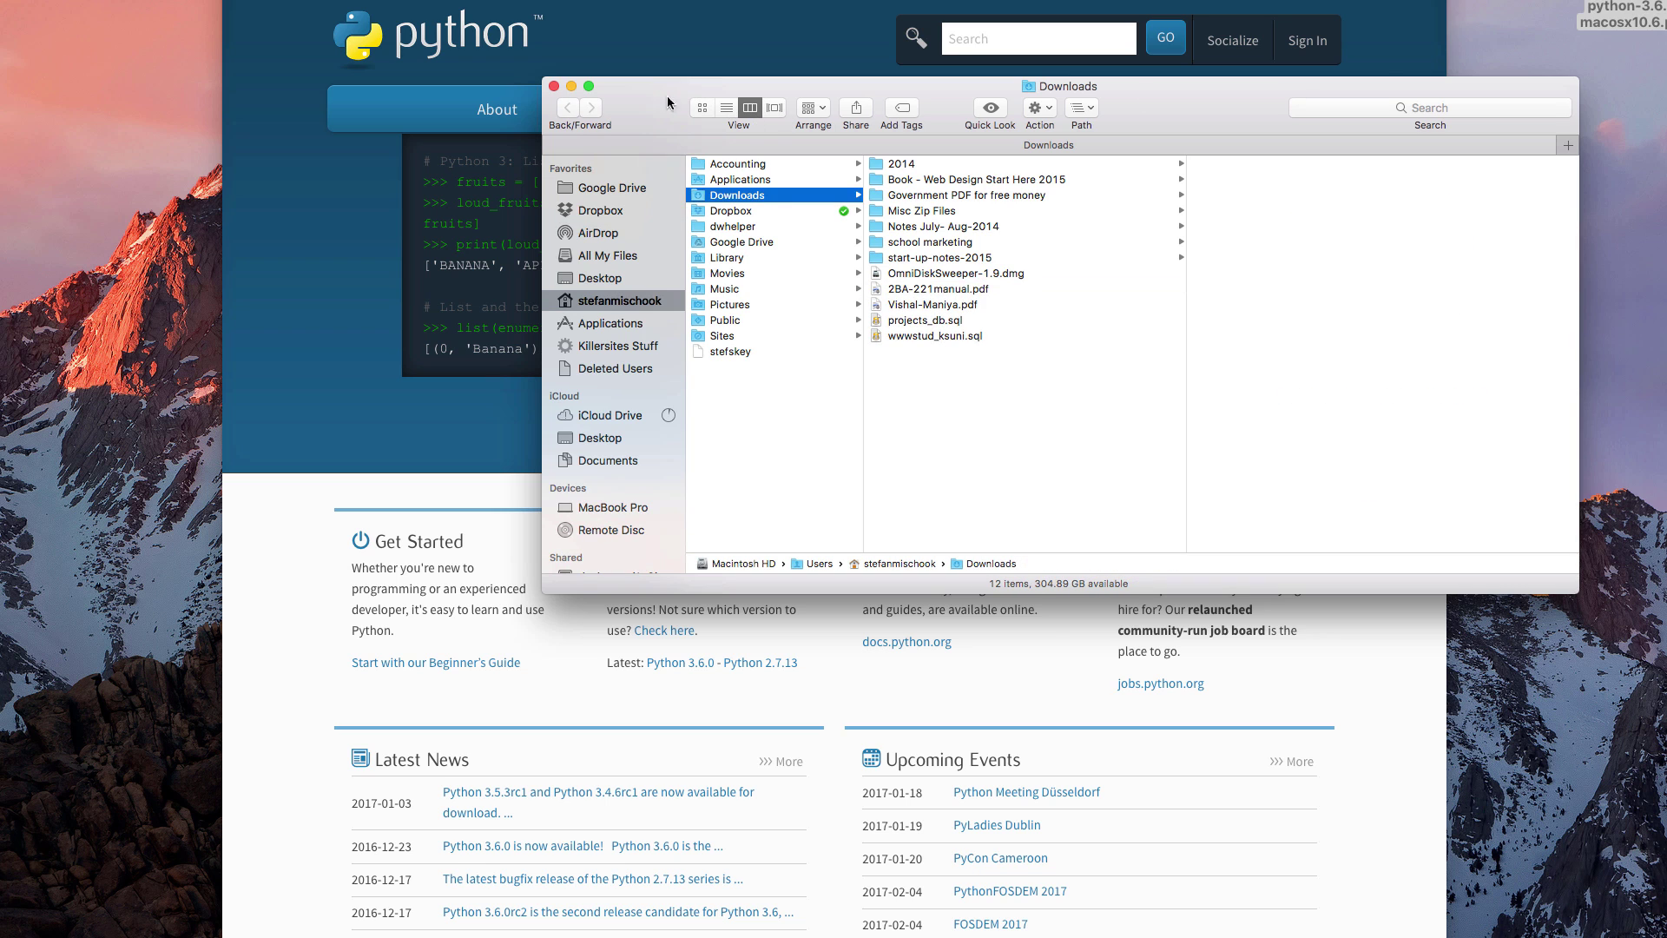
click(553, 86)
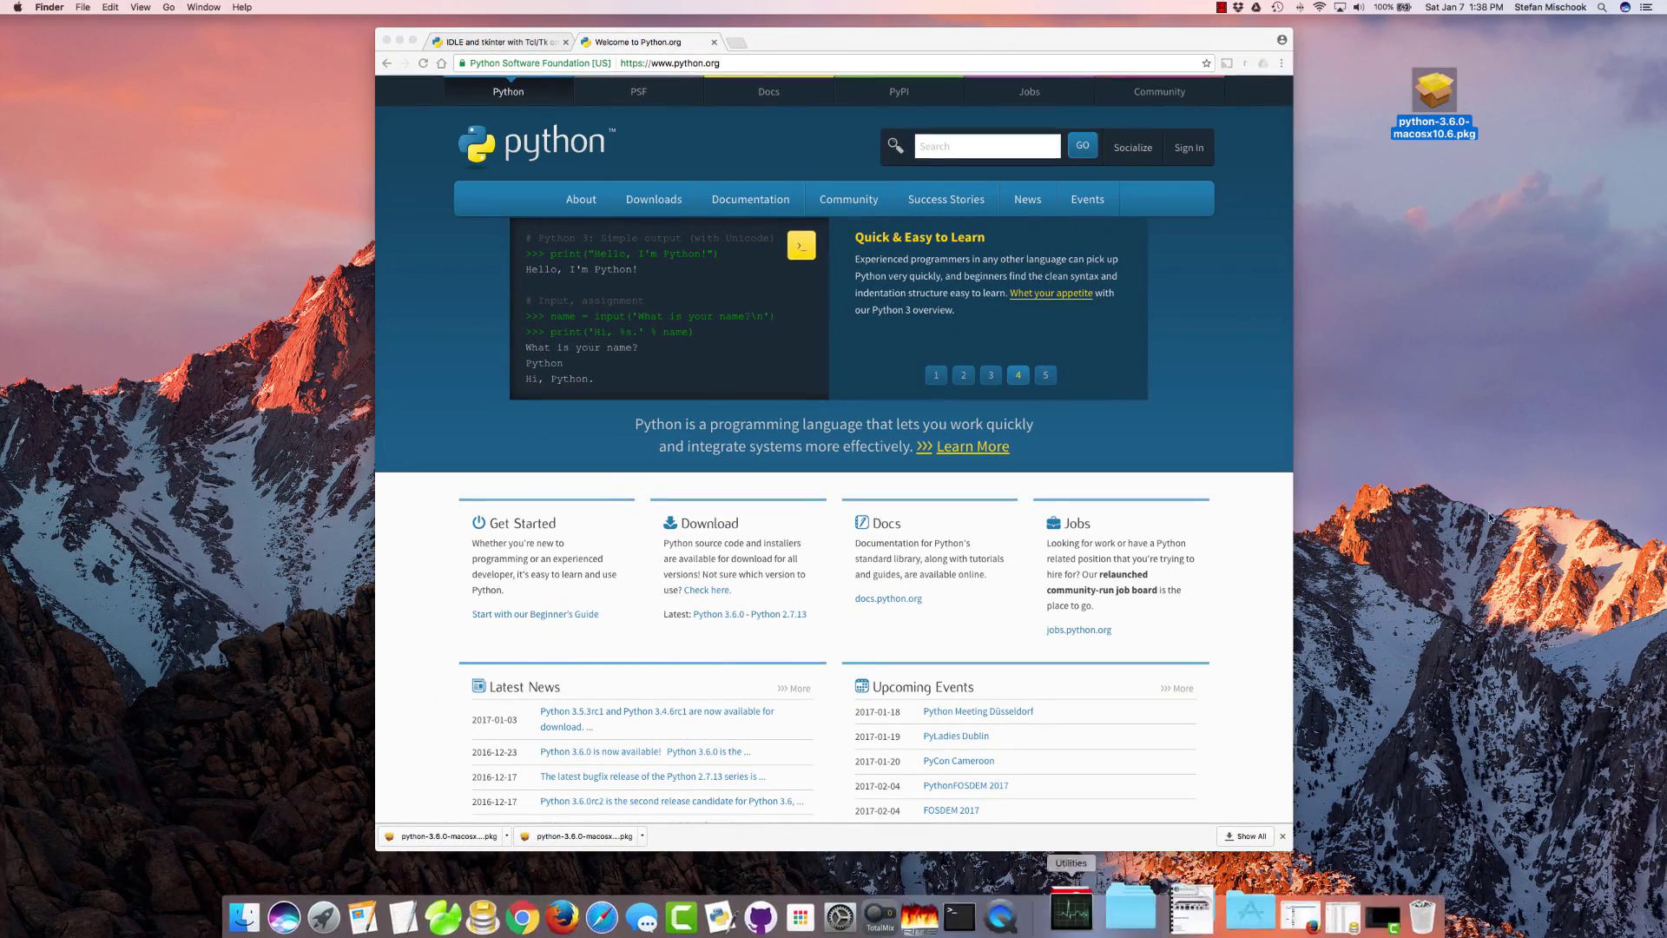
- Find and launch Terminal with a Spotlight search
key(super+space)
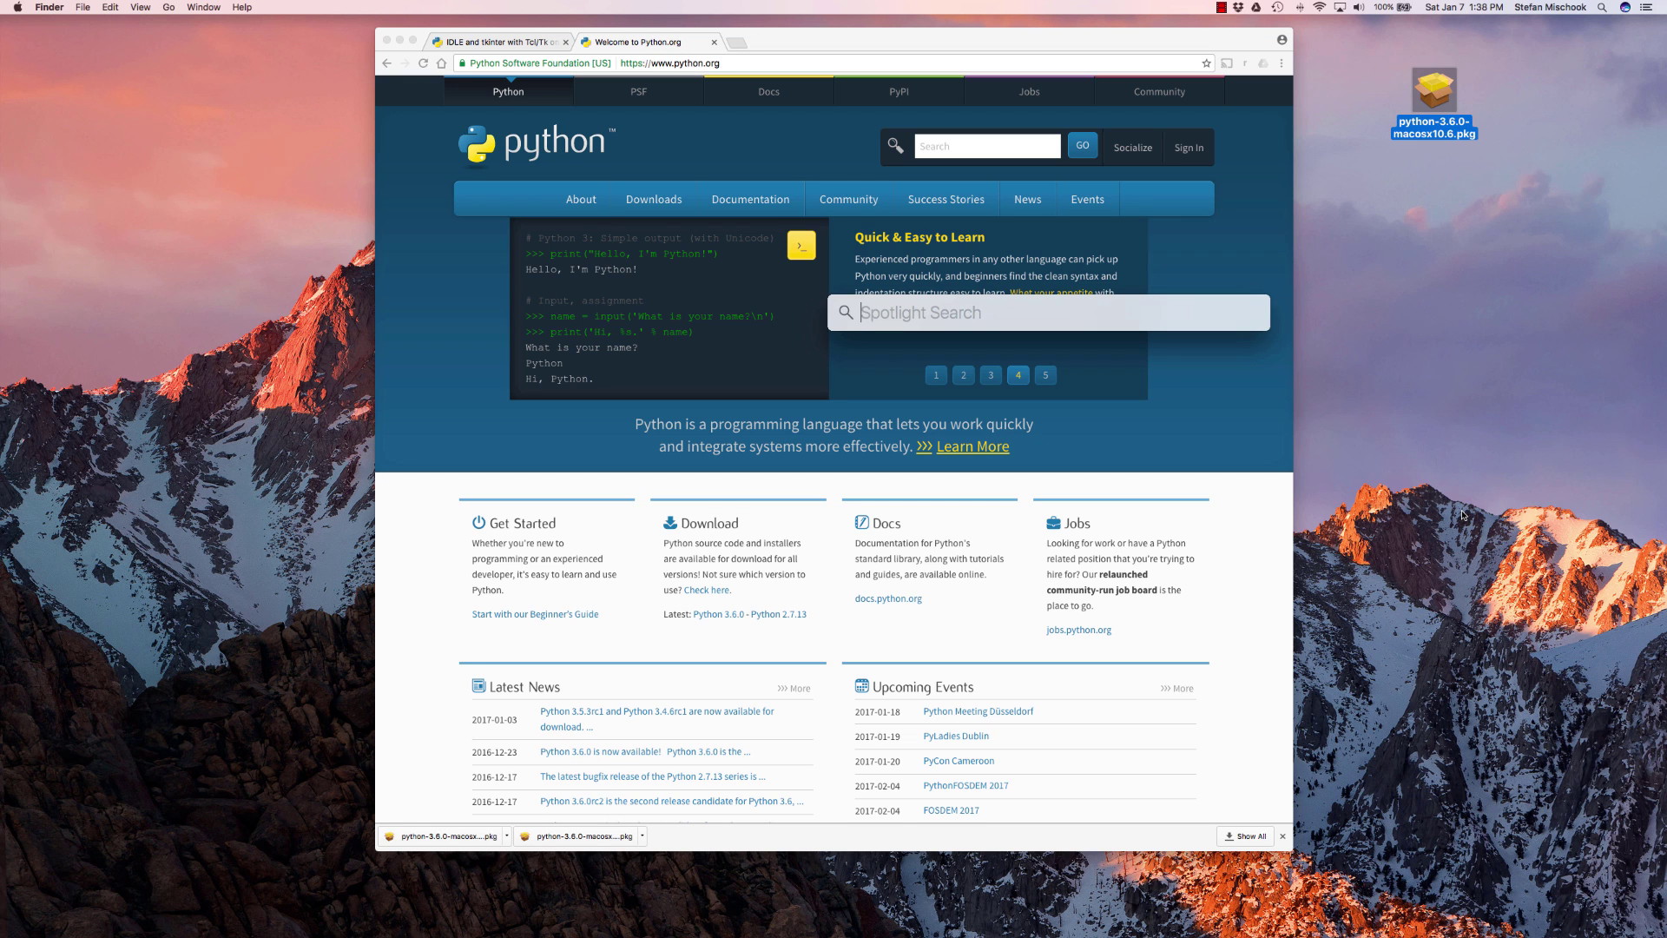
text(terminal)
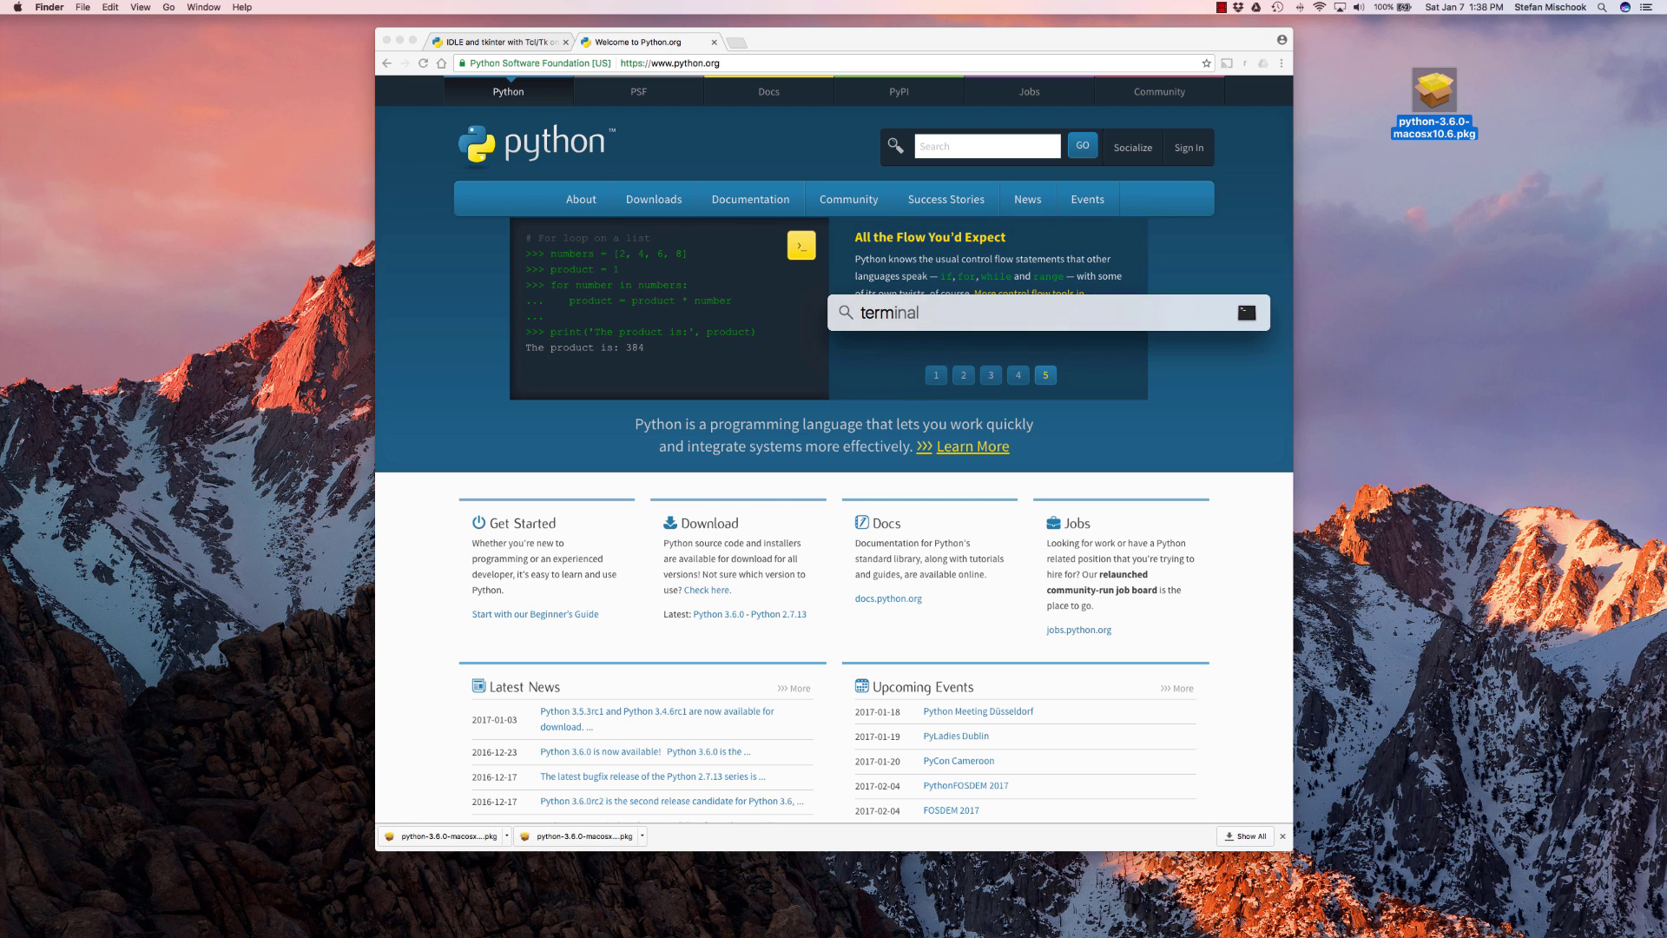
key(Return)
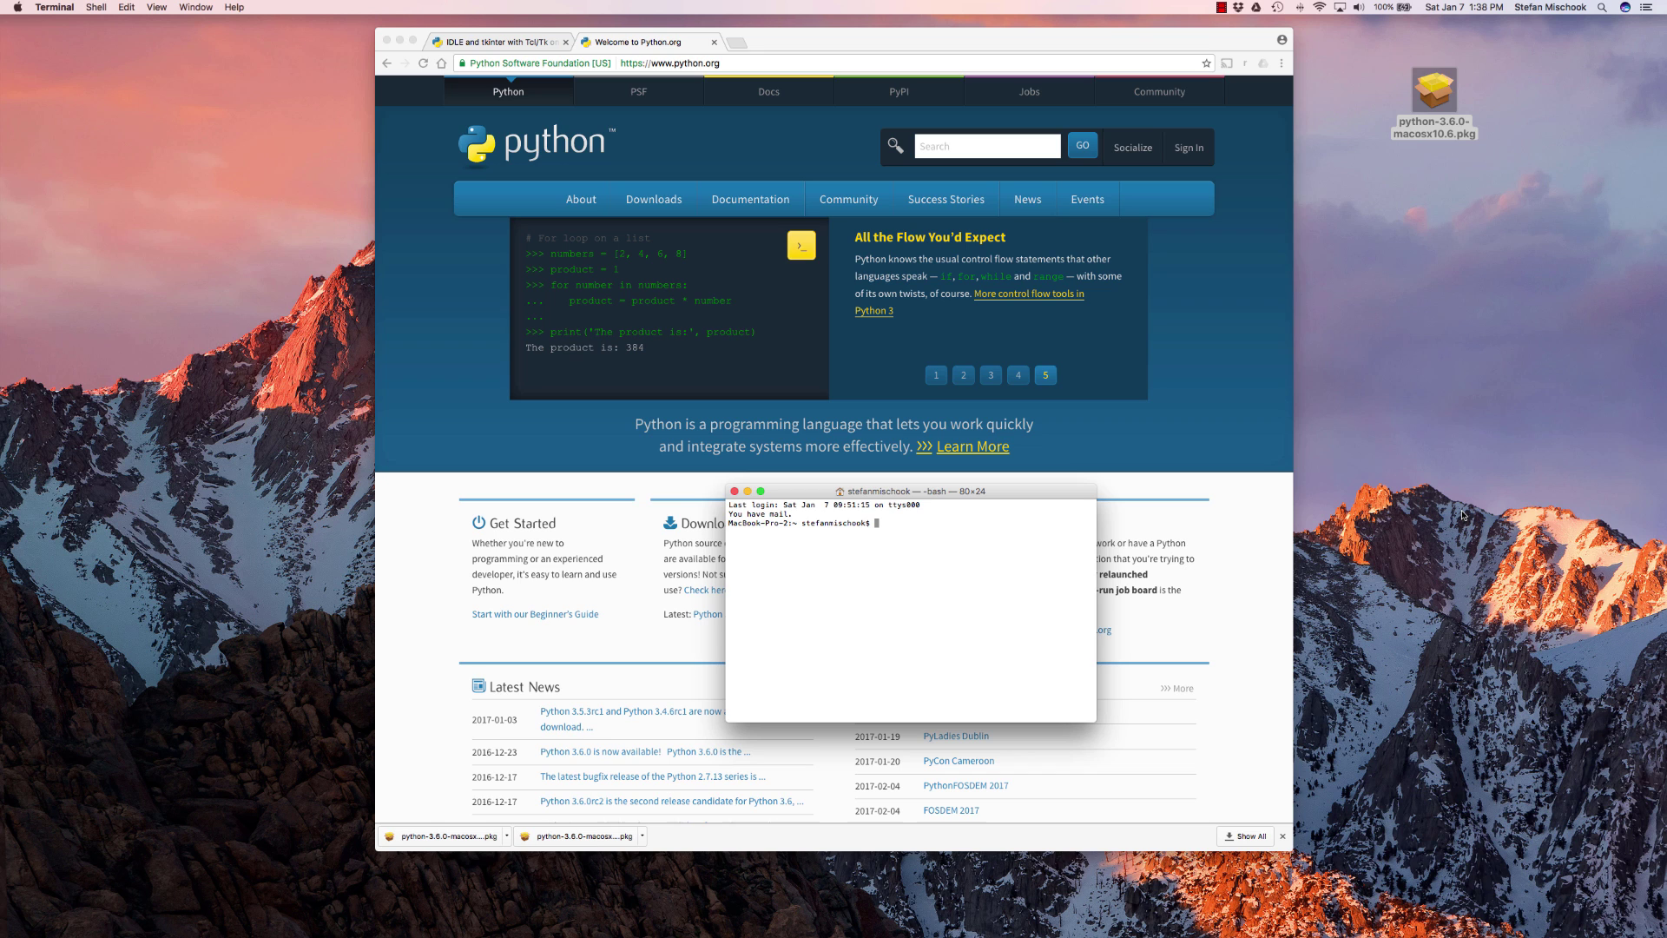
- Minimize the browser window and enlarge the Terminal window in a higher spot on the desktop
click(400, 40)
drag(1073, 499, 1011, 191)
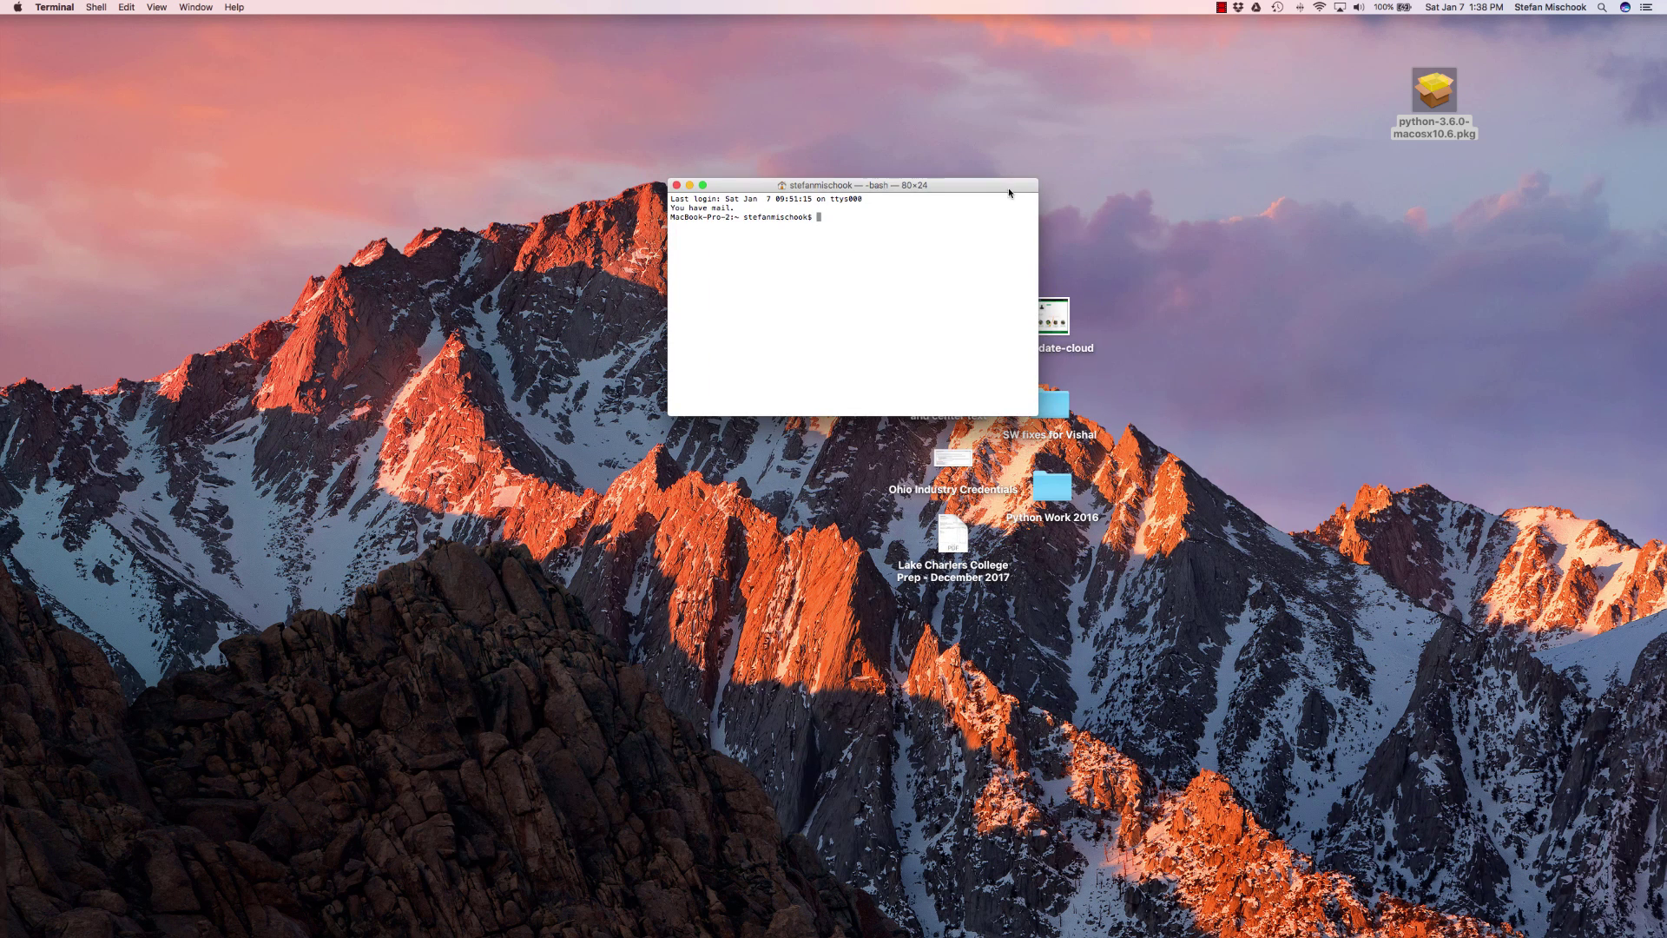
drag(1036, 413, 1098, 488)
drag(1175, 551, 1287, 652)
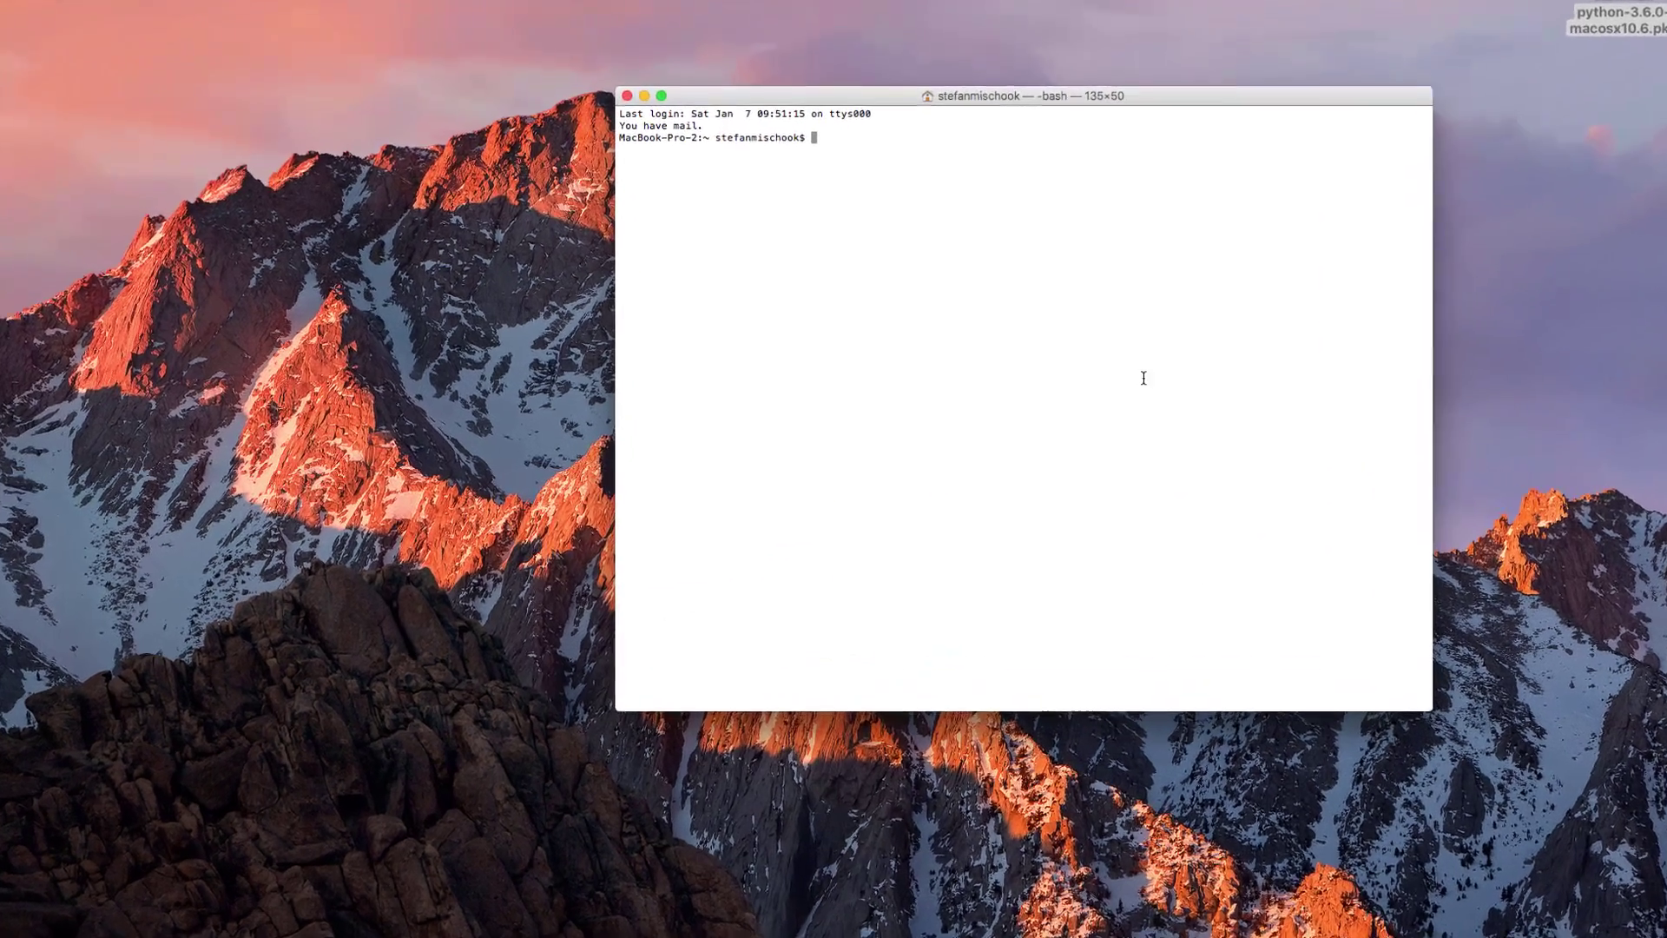
- Start the default interpreter with the python command and check which version is installed
text(python)
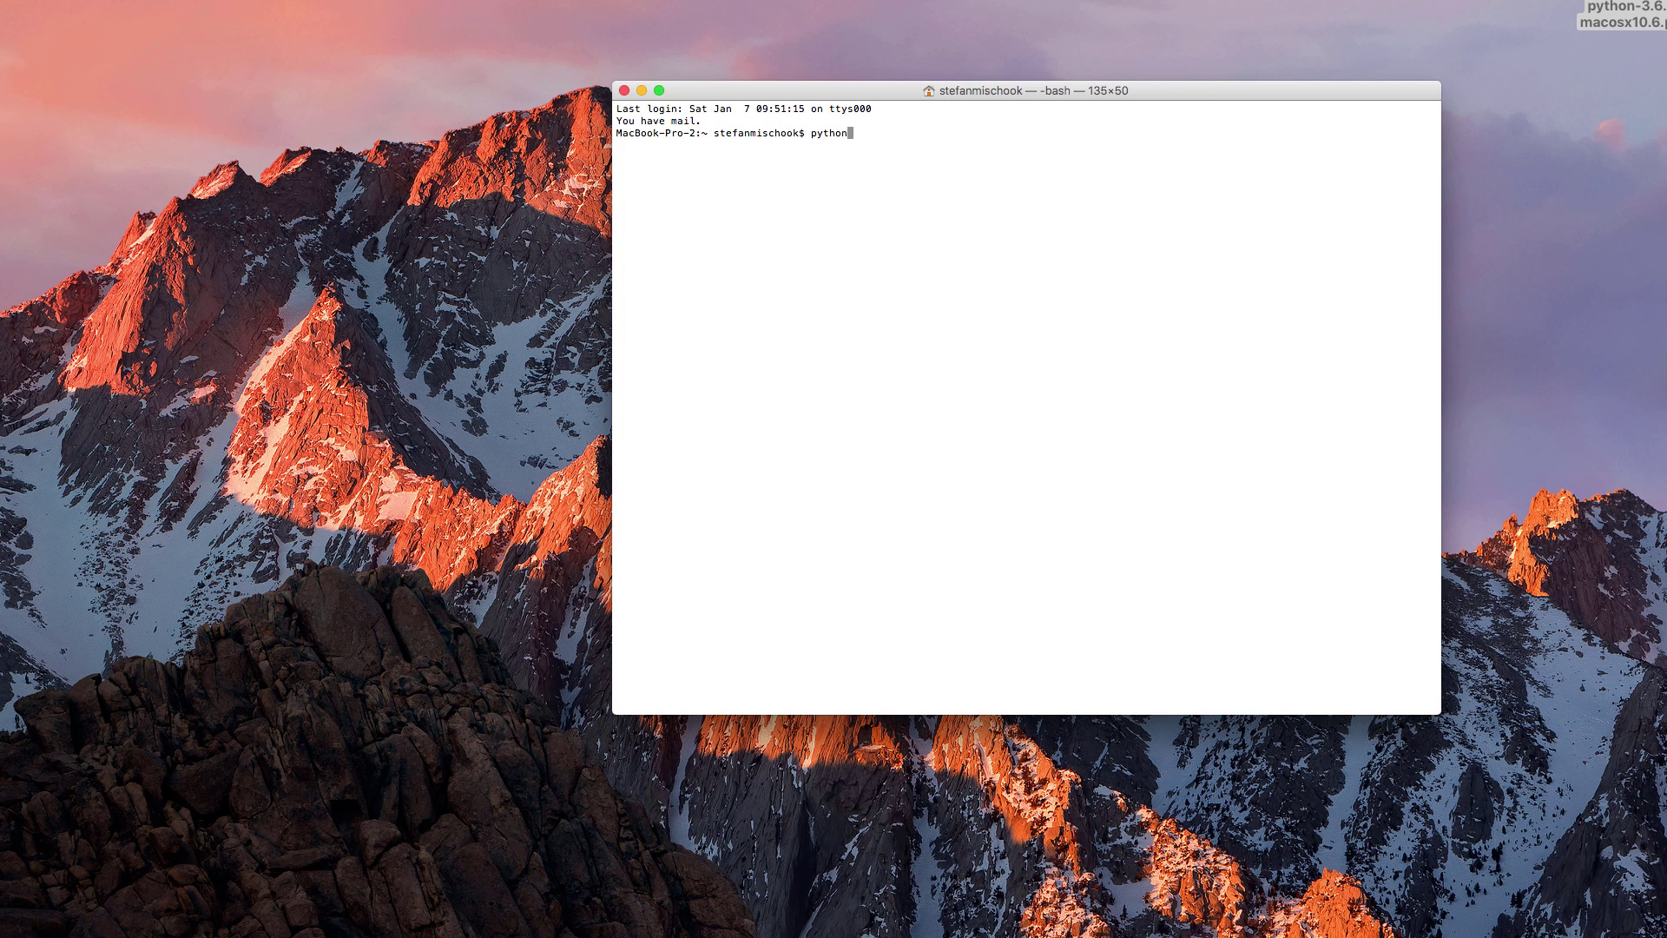
key(Return)
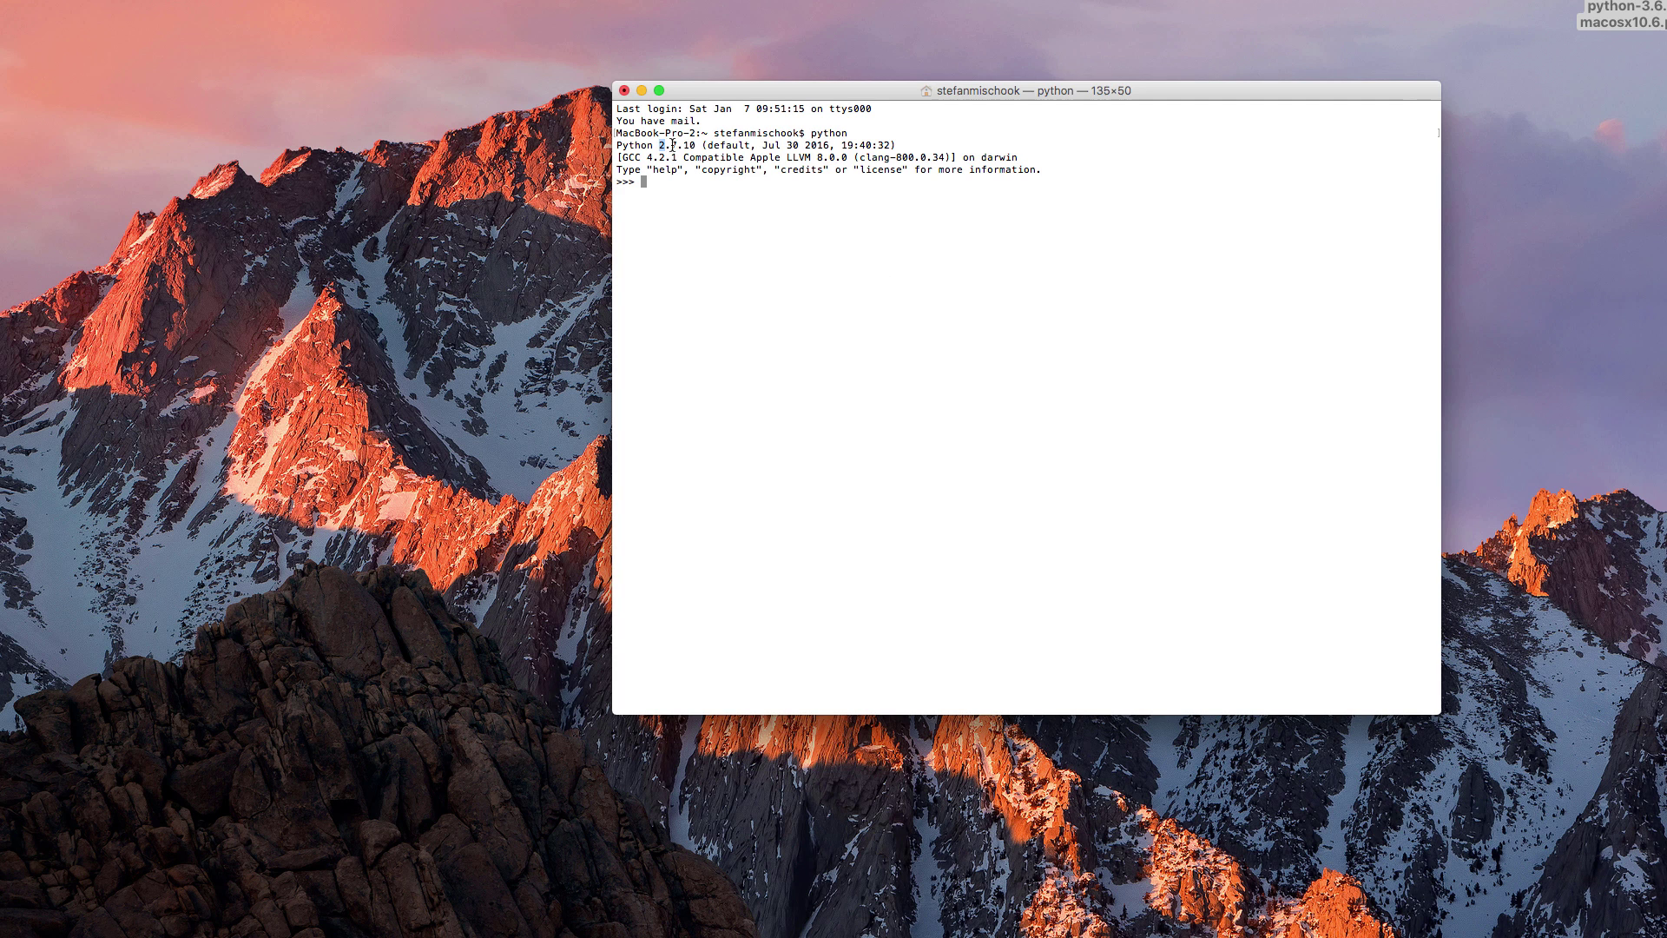
drag(660, 145, 696, 145)
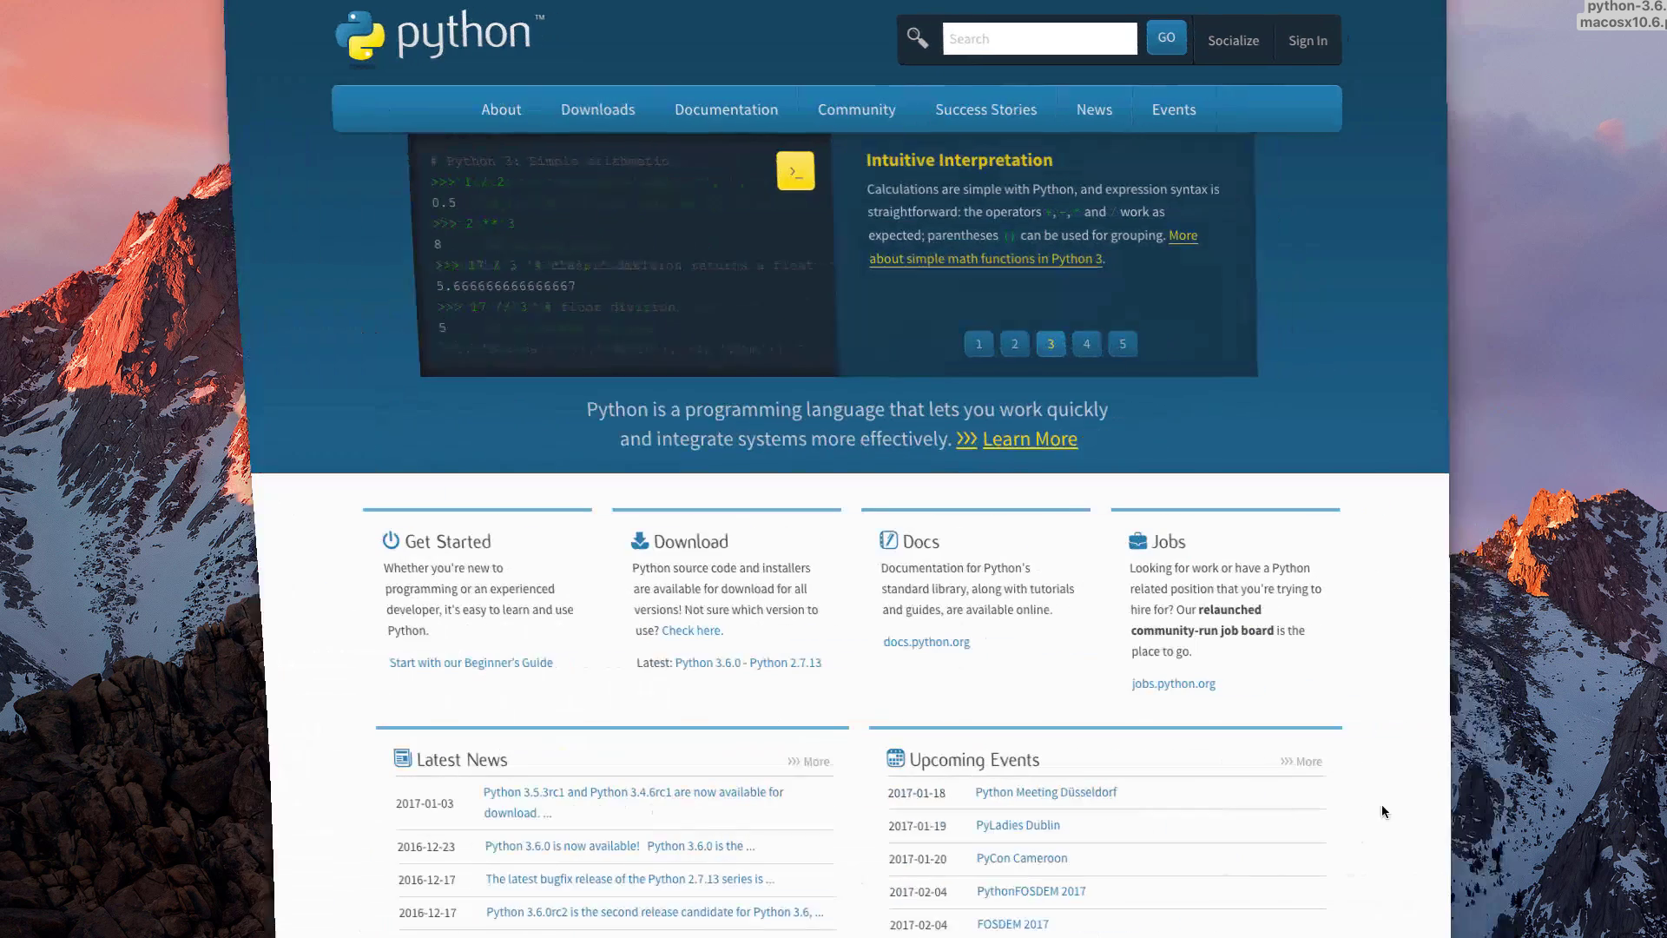
- Compare the Python versions offered for Mac OS X on the Python website and return to the Terminal session
mouse_move(605, 113)
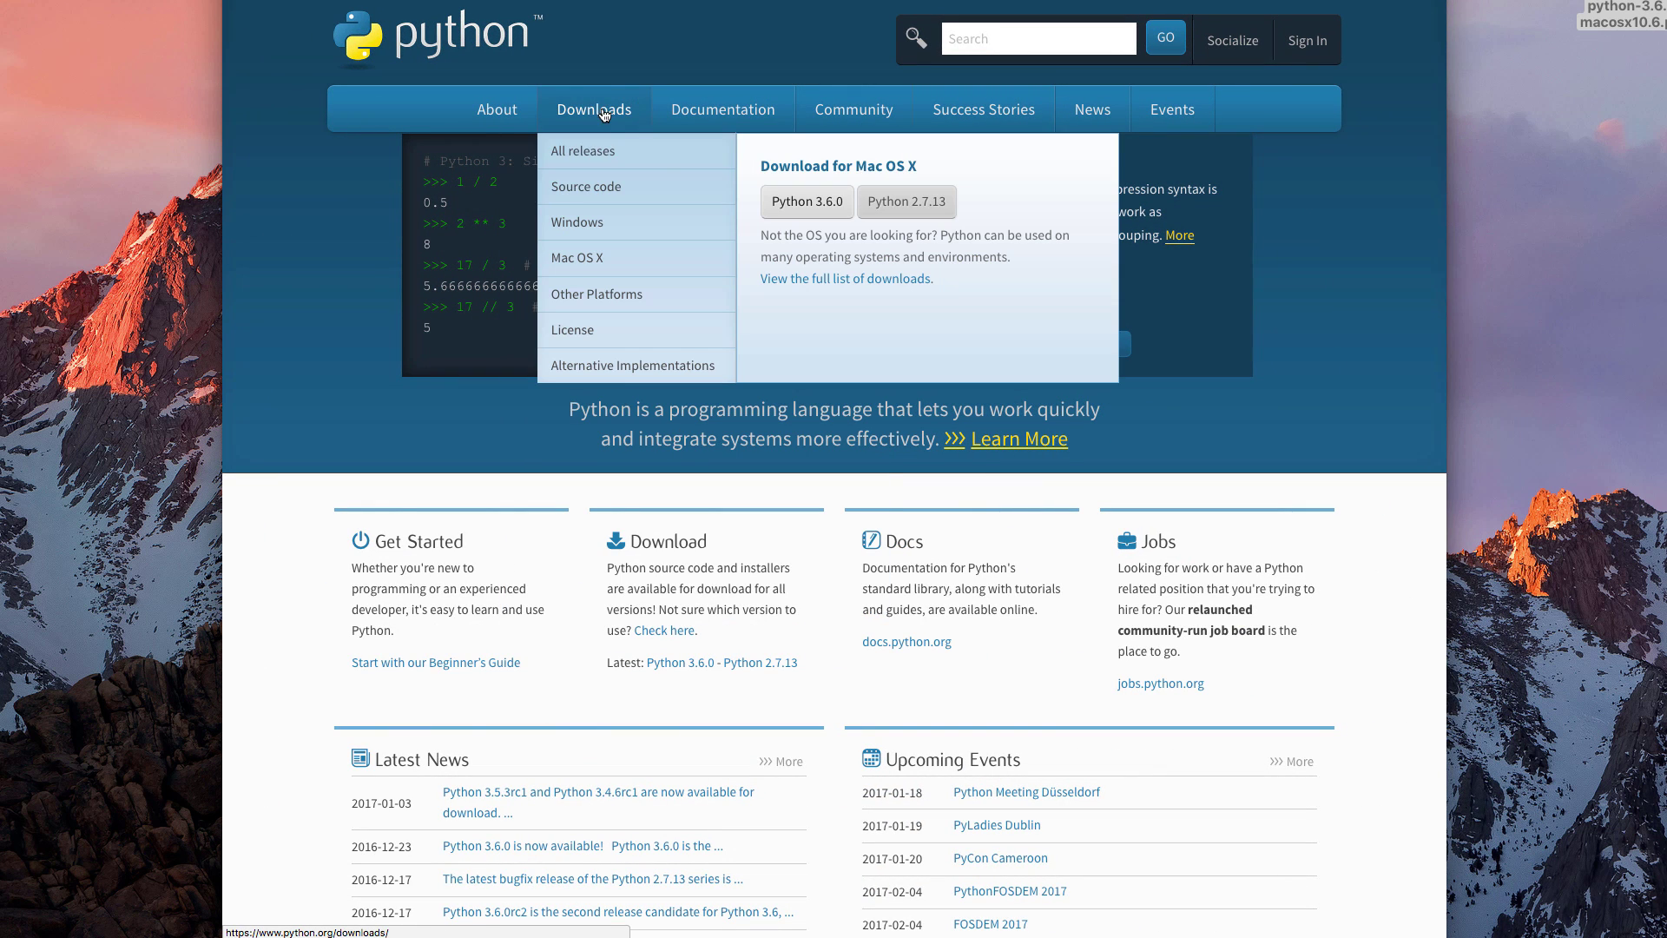
click(944, 212)
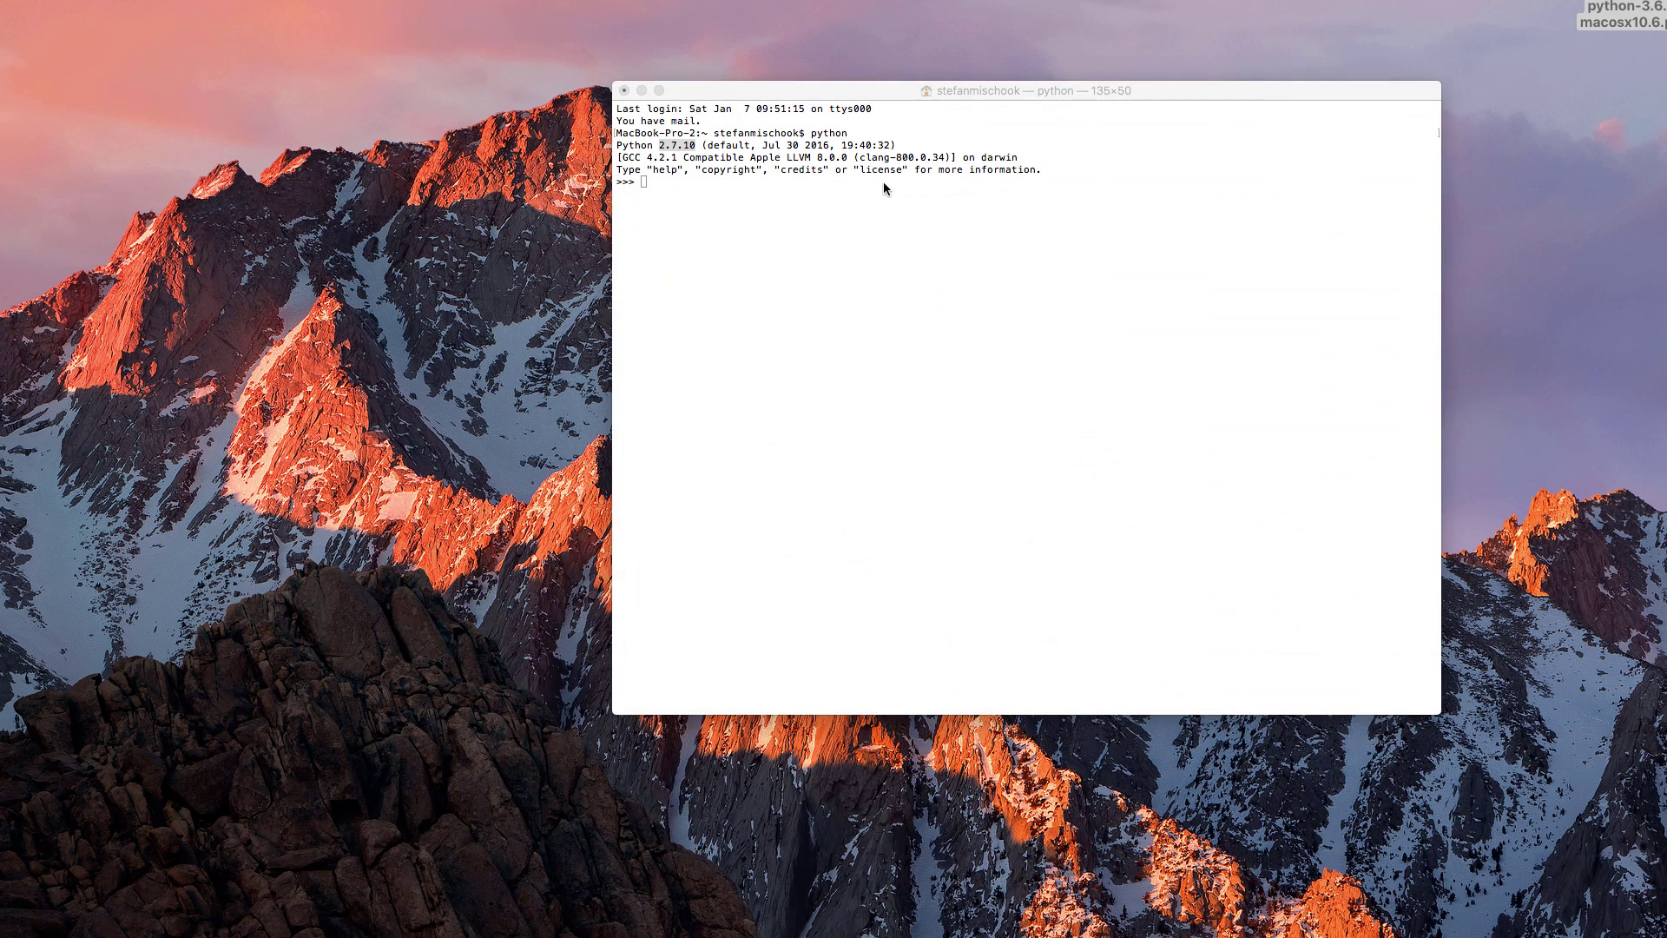
click(731, 187)
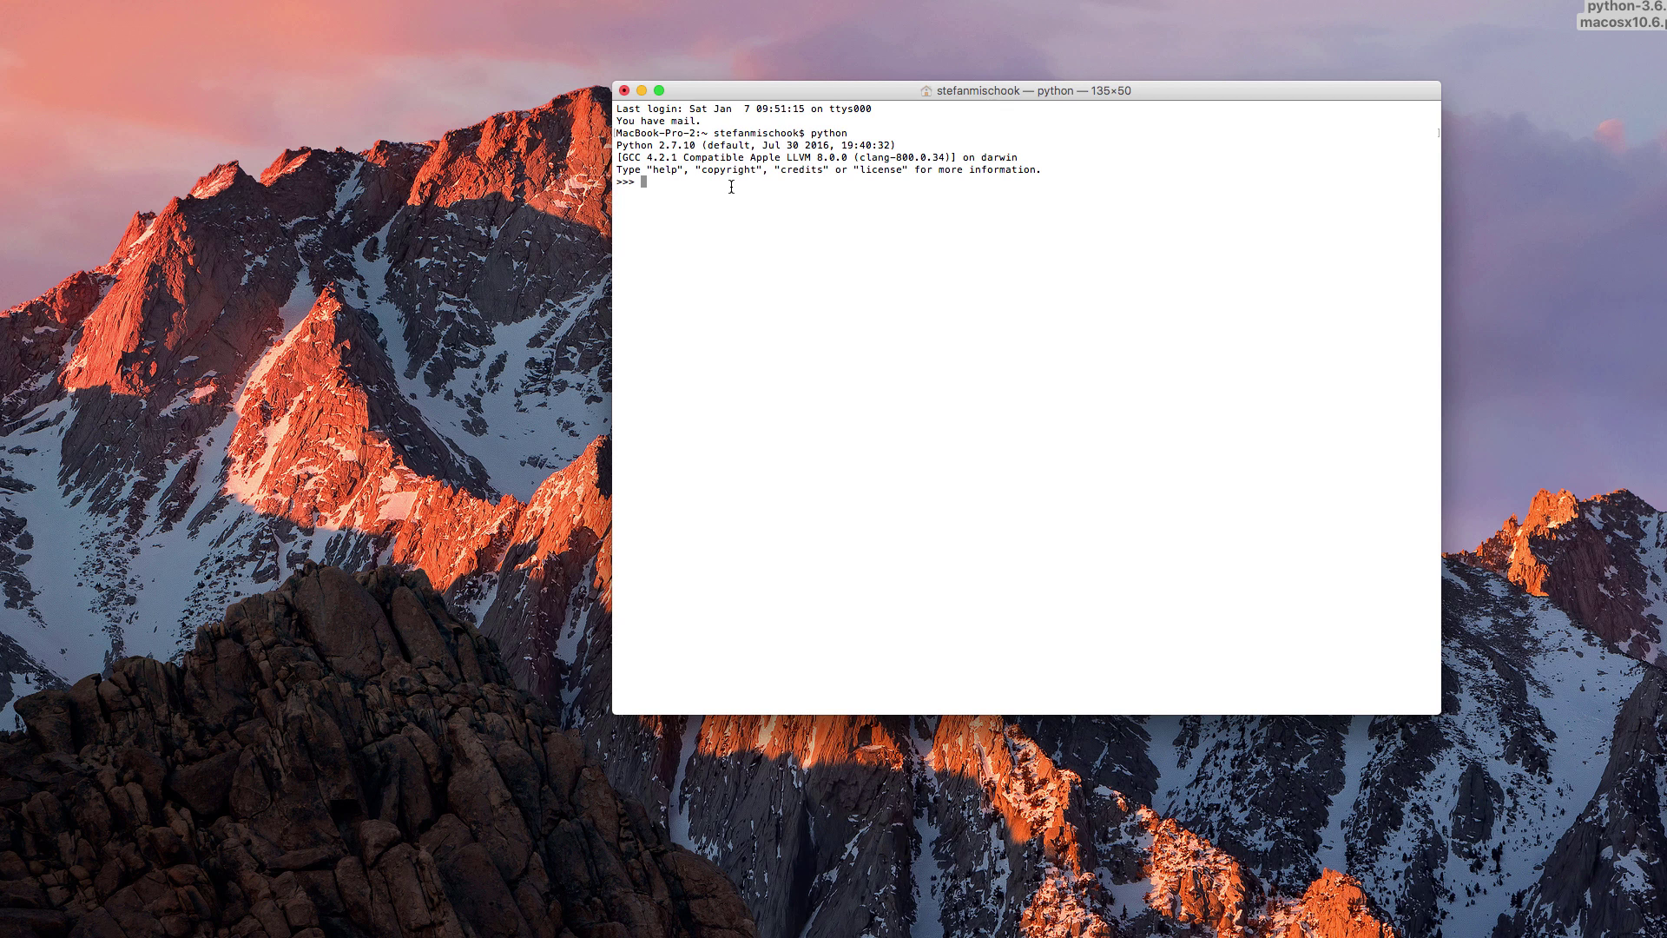
- Leave the running interpreter with exit() and start python3 to check its version
text(exit())
key(Return)
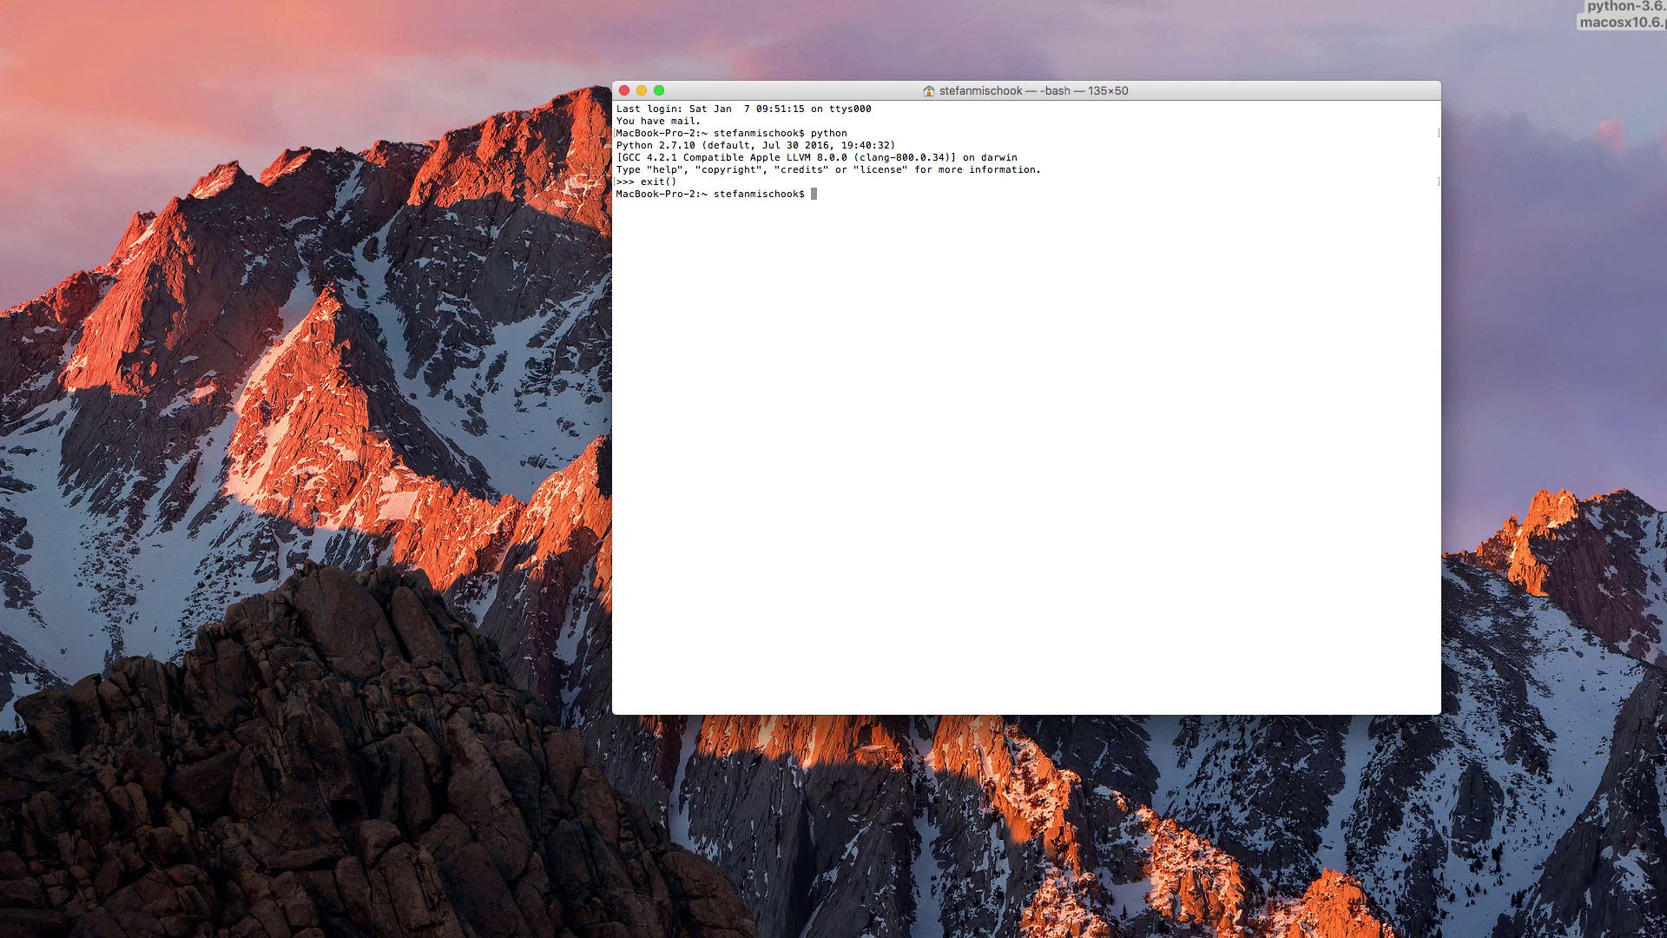
text(python3)
key(Return)
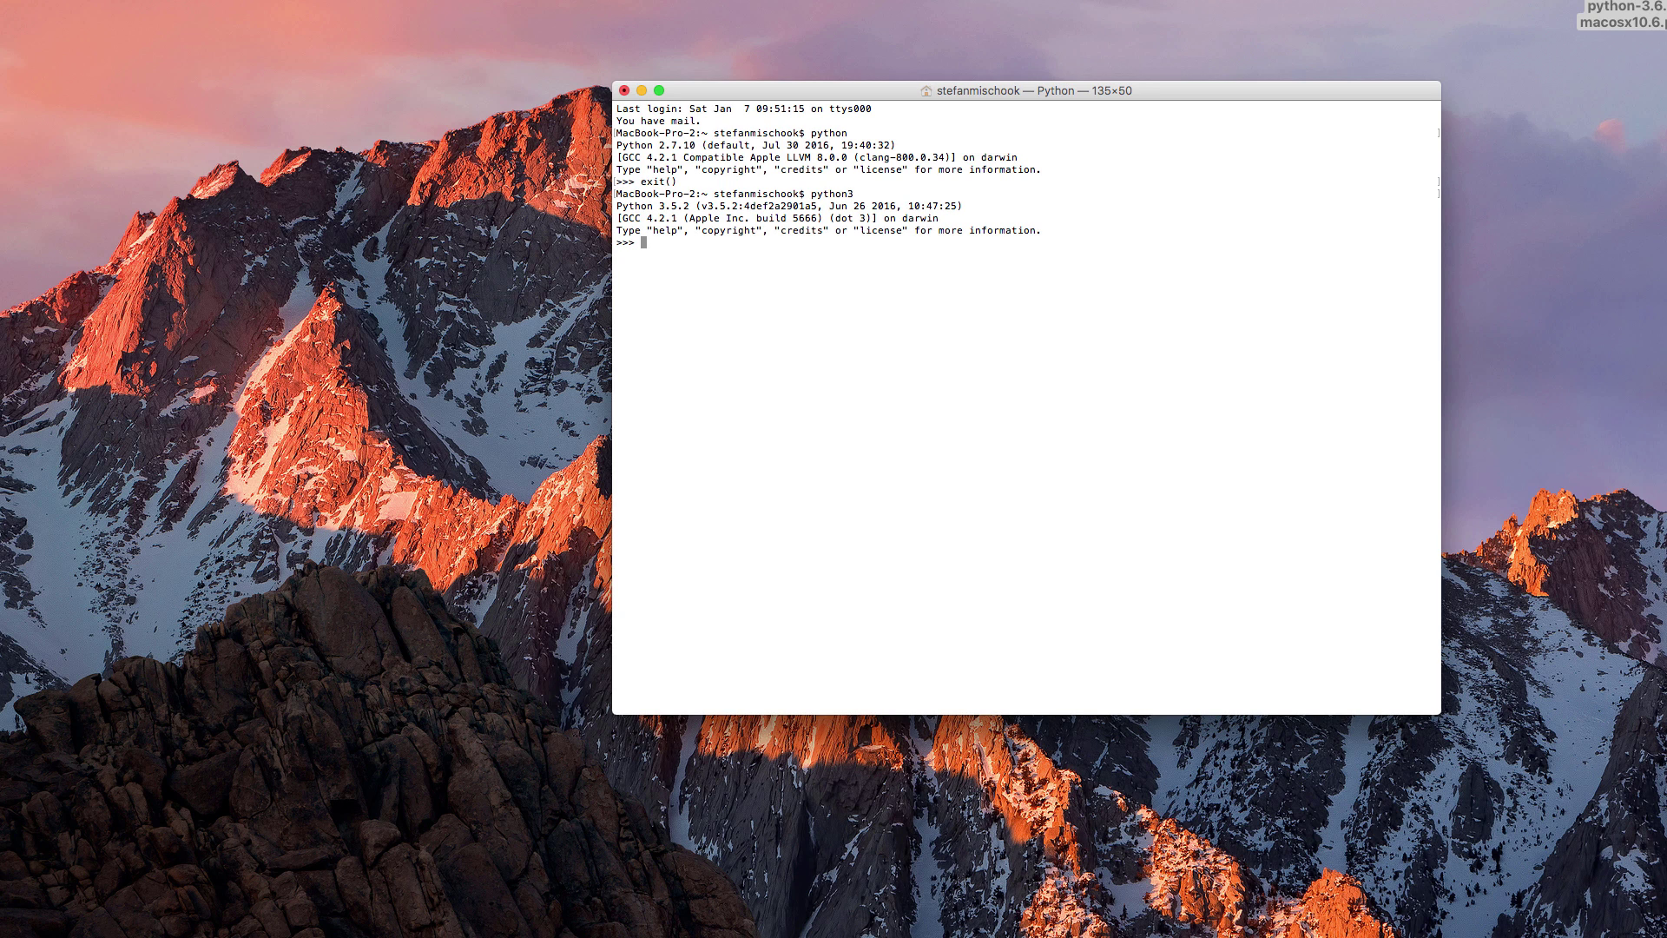
drag(653, 206, 688, 205)
- Run a print() call that outputs the presenter's first name followed by "is a nerd."
click(695, 243)
text(print())
key(Left)
text("")
key(Left)
text(stefan is a nerd.)
key(Return)
triple_click(697, 255)
click(808, 303)
- Leave the Python 3 interpreter with exit() and quit Terminal
text(exit())
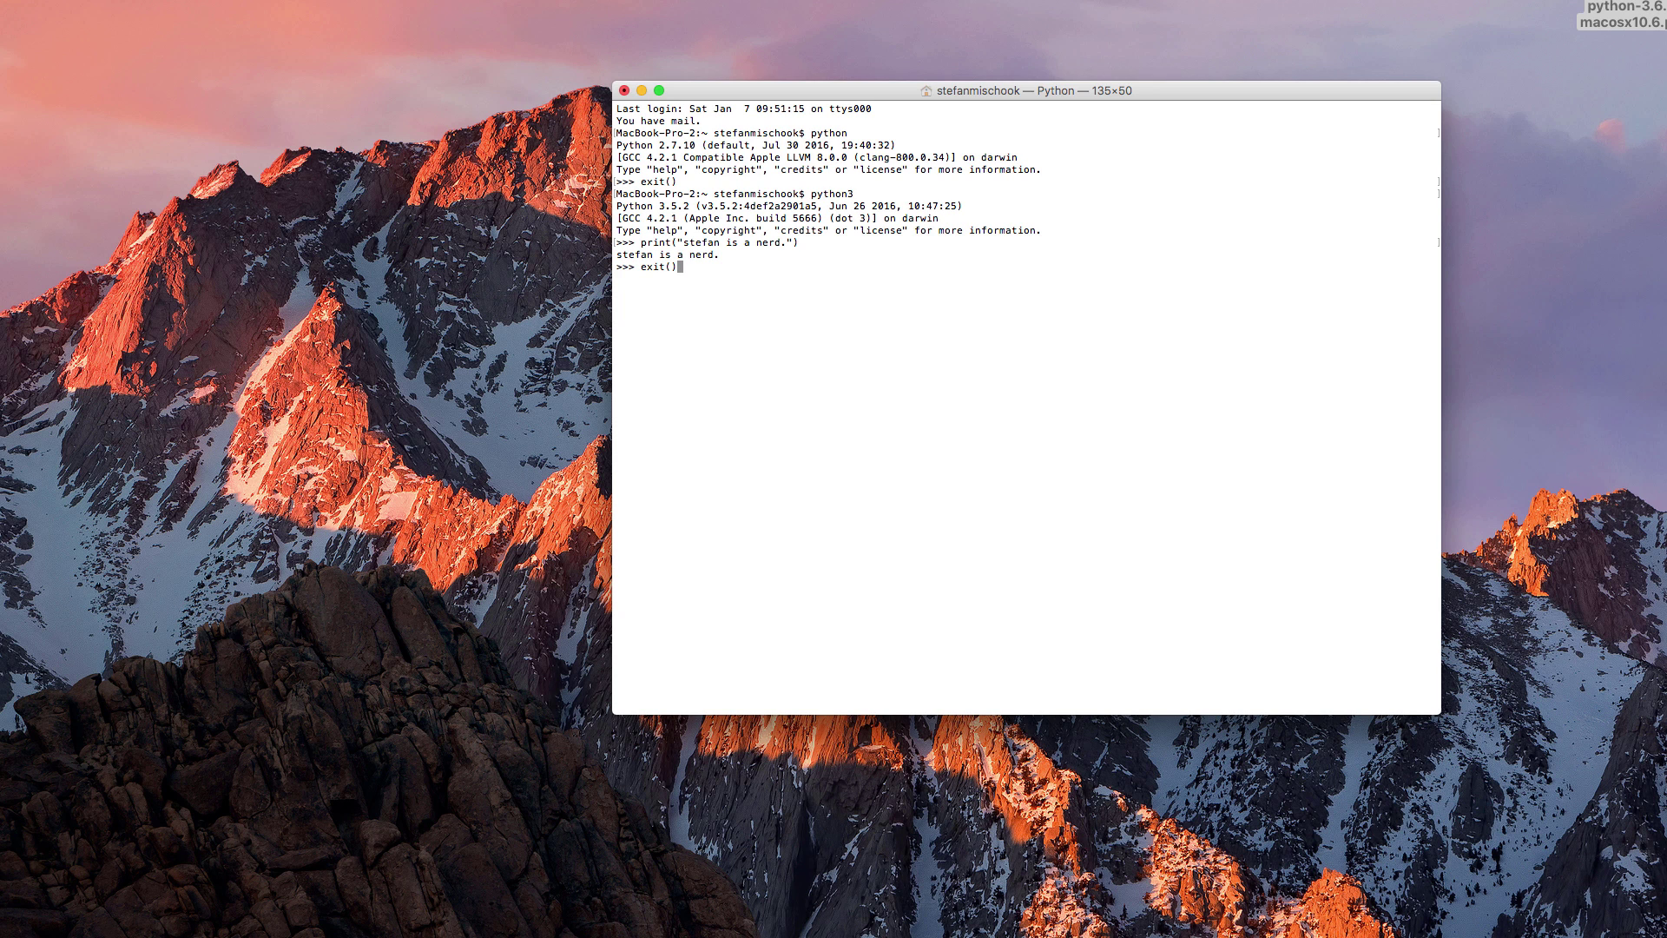
key(Return)
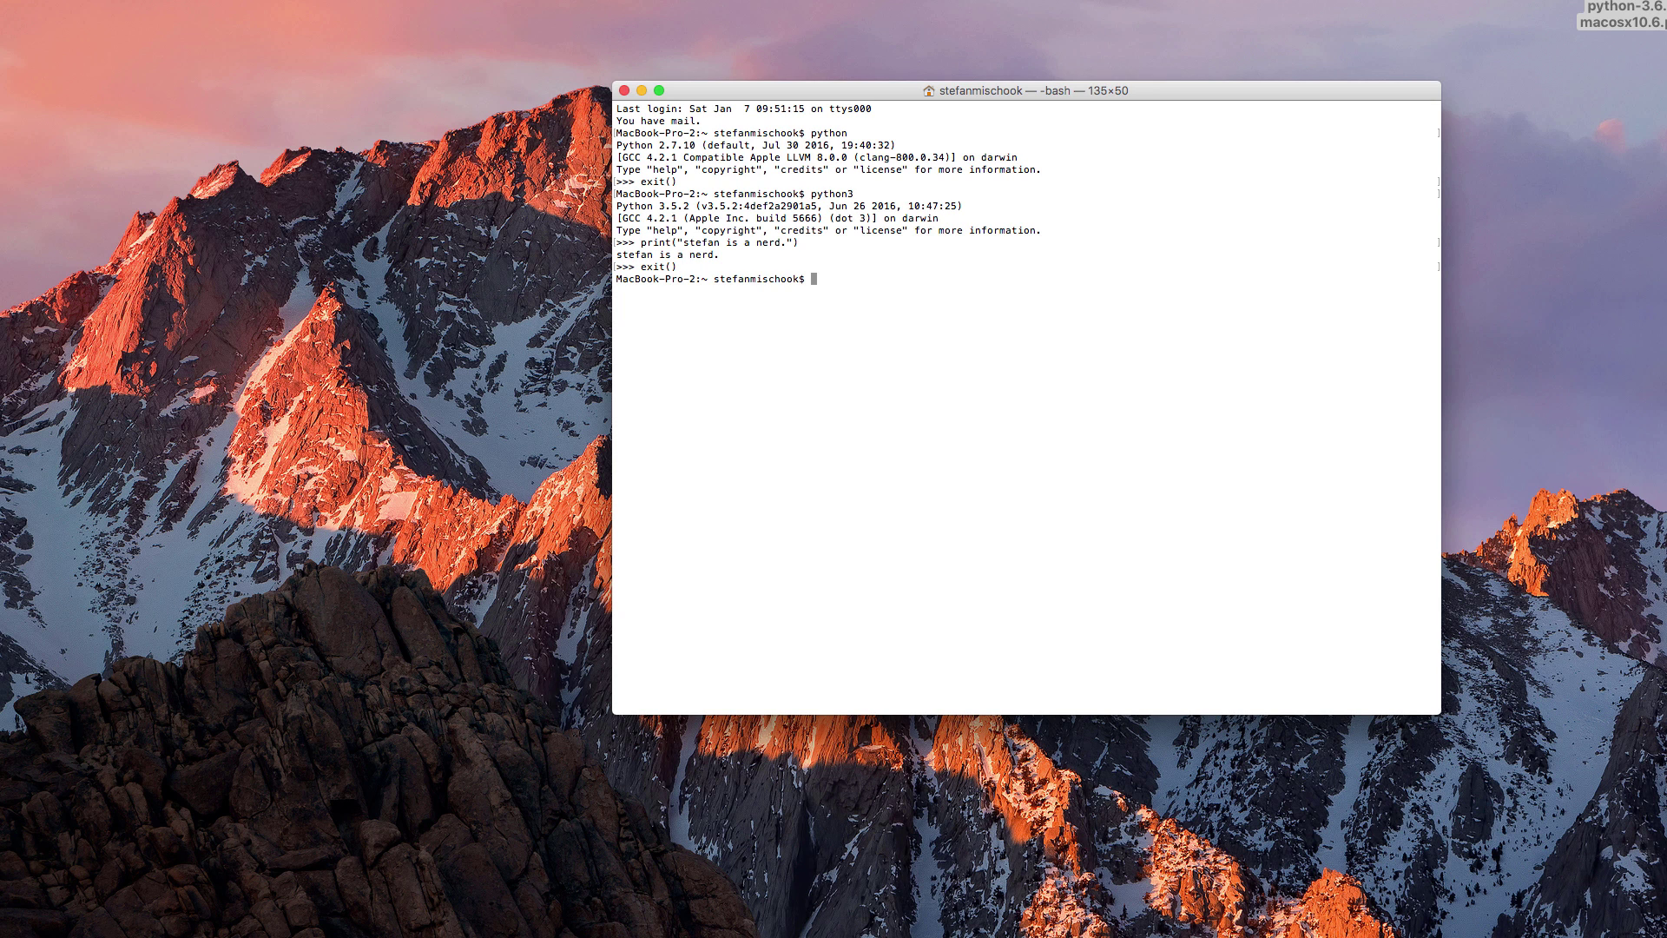
key(super+q)
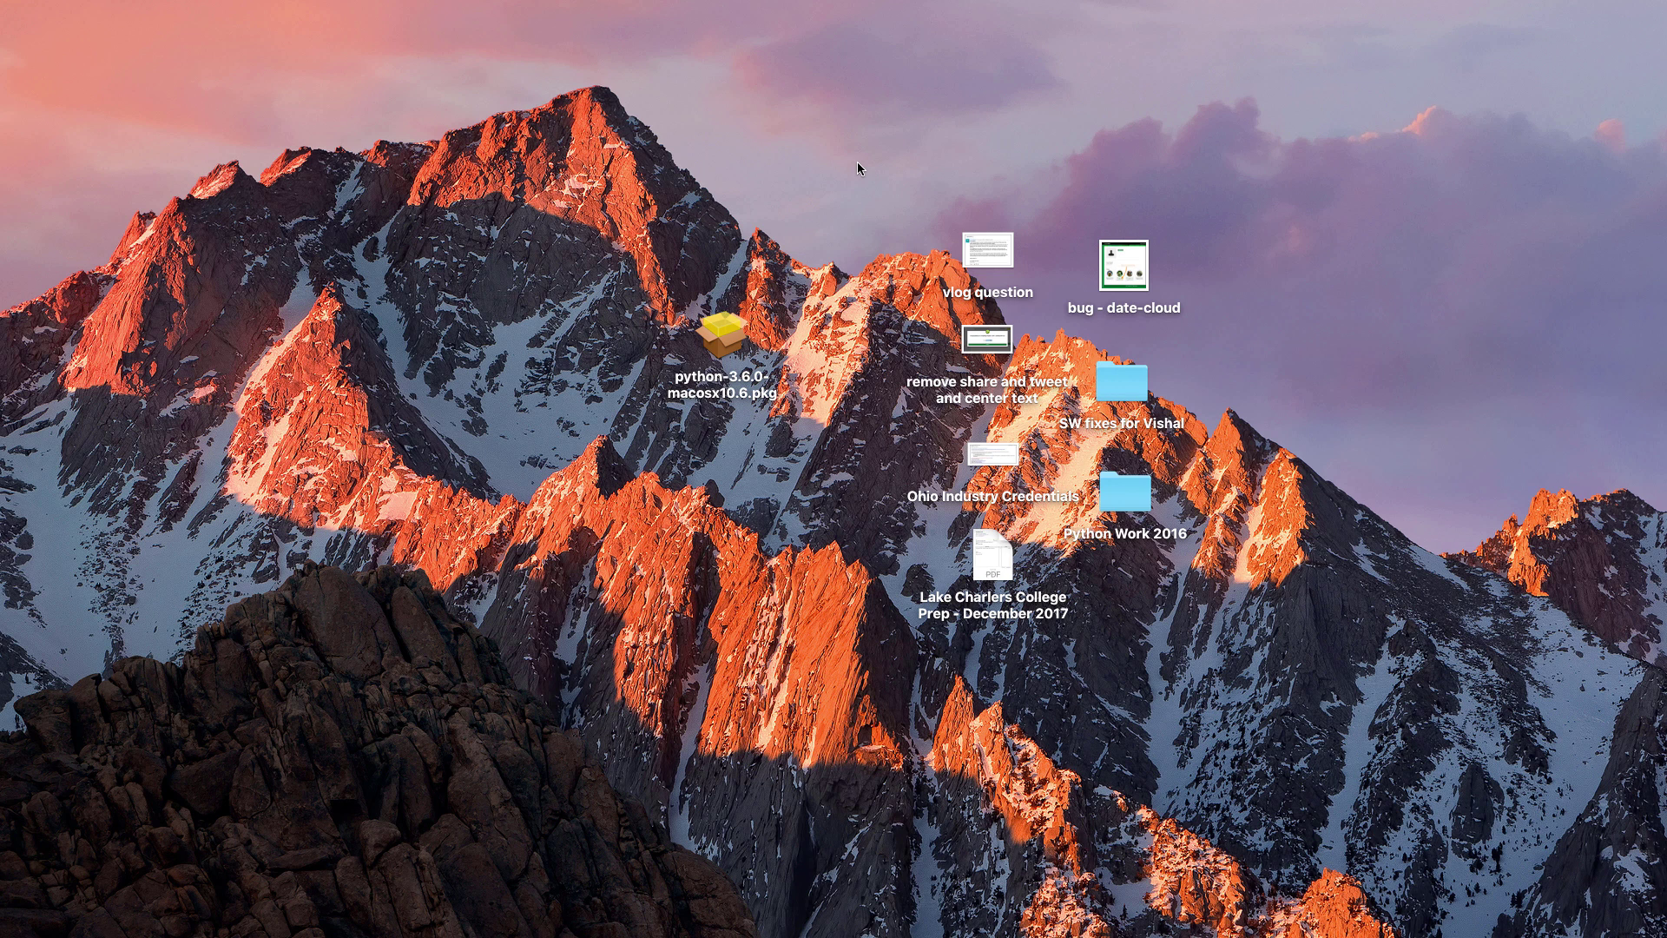
- Open python-3.6.0-macosx10.6.pkg from the desktop and proceed through the installer's introduction pages, agreeing to the software license
key(super+o)
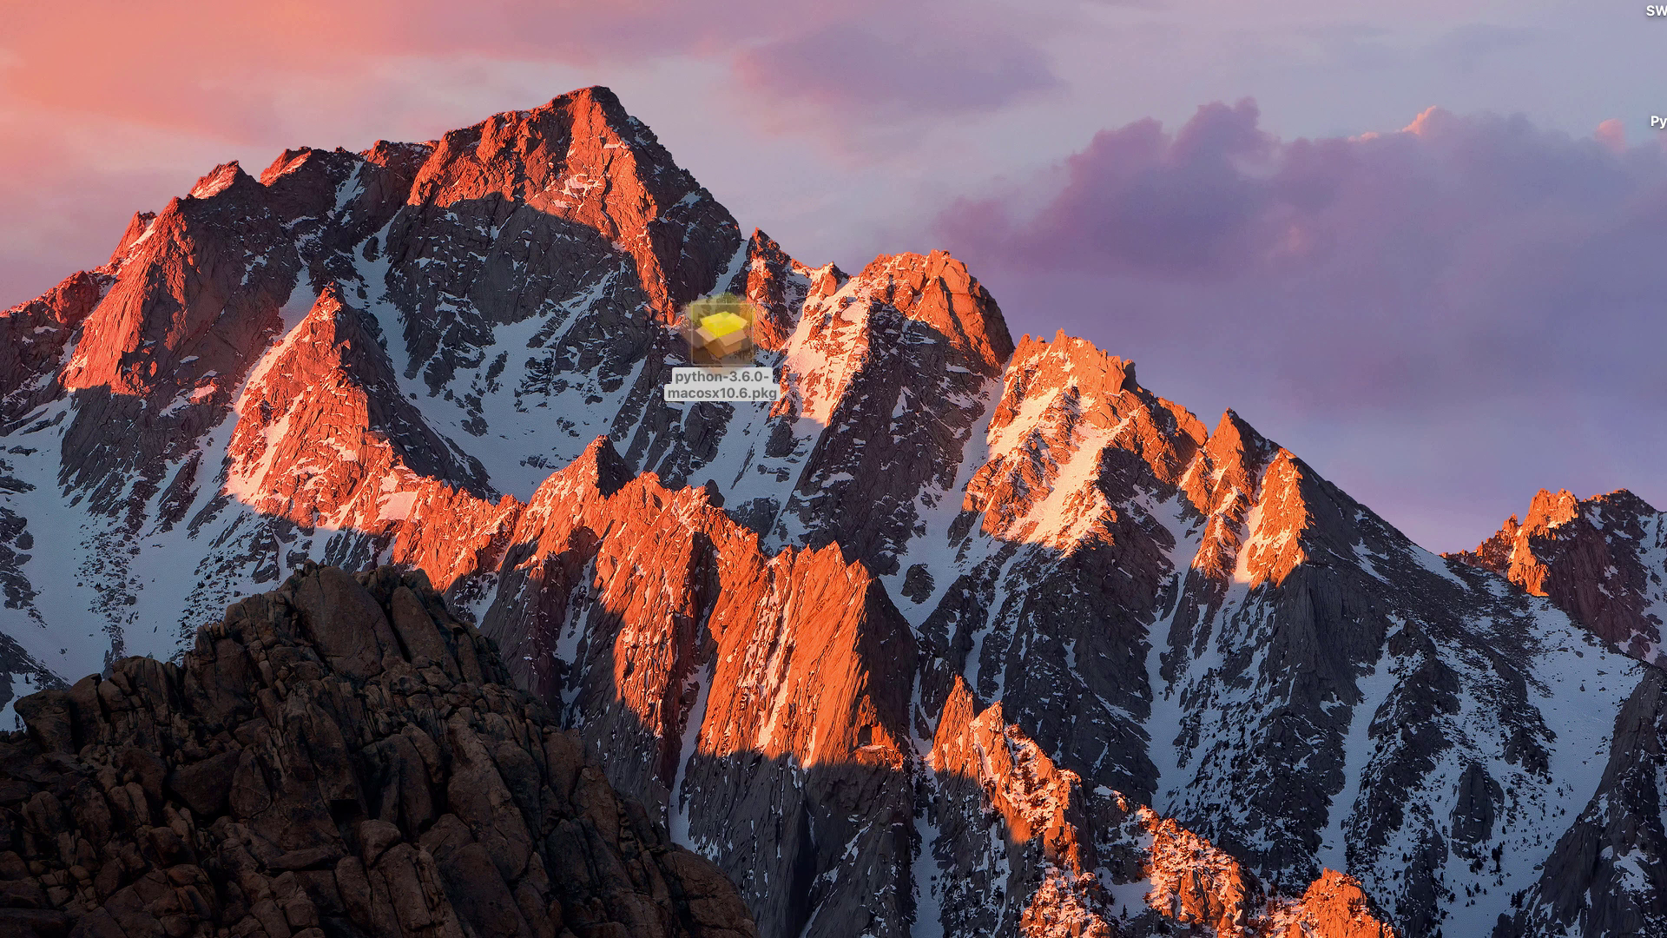
click(1034, 553)
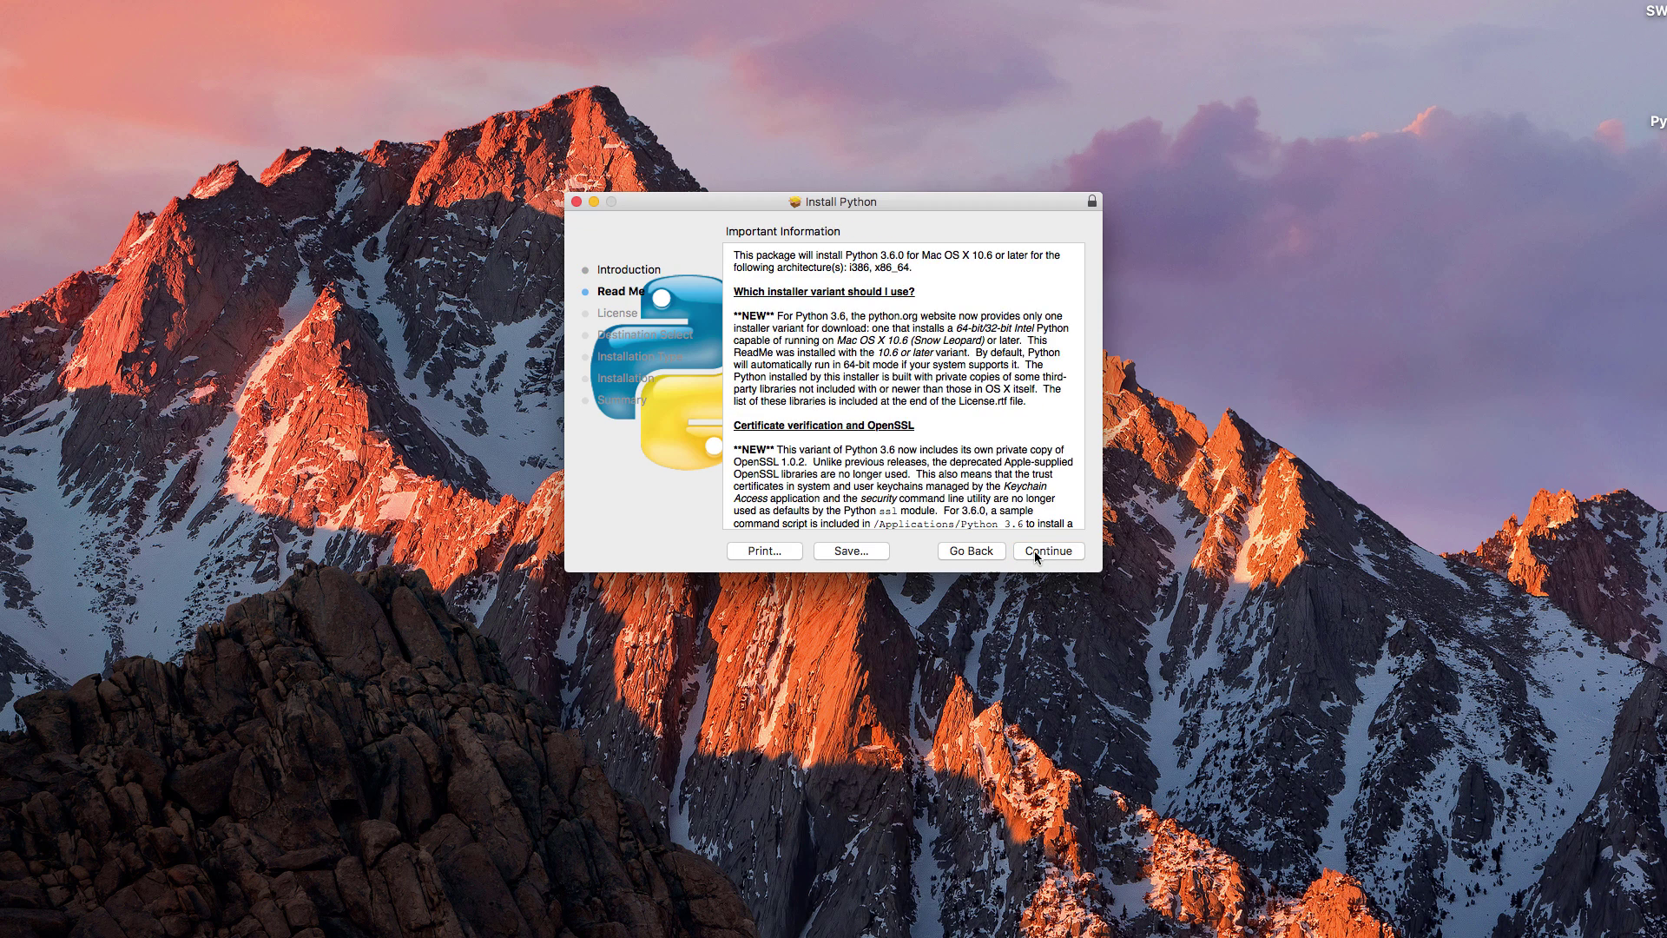
click(1034, 553)
click(1034, 551)
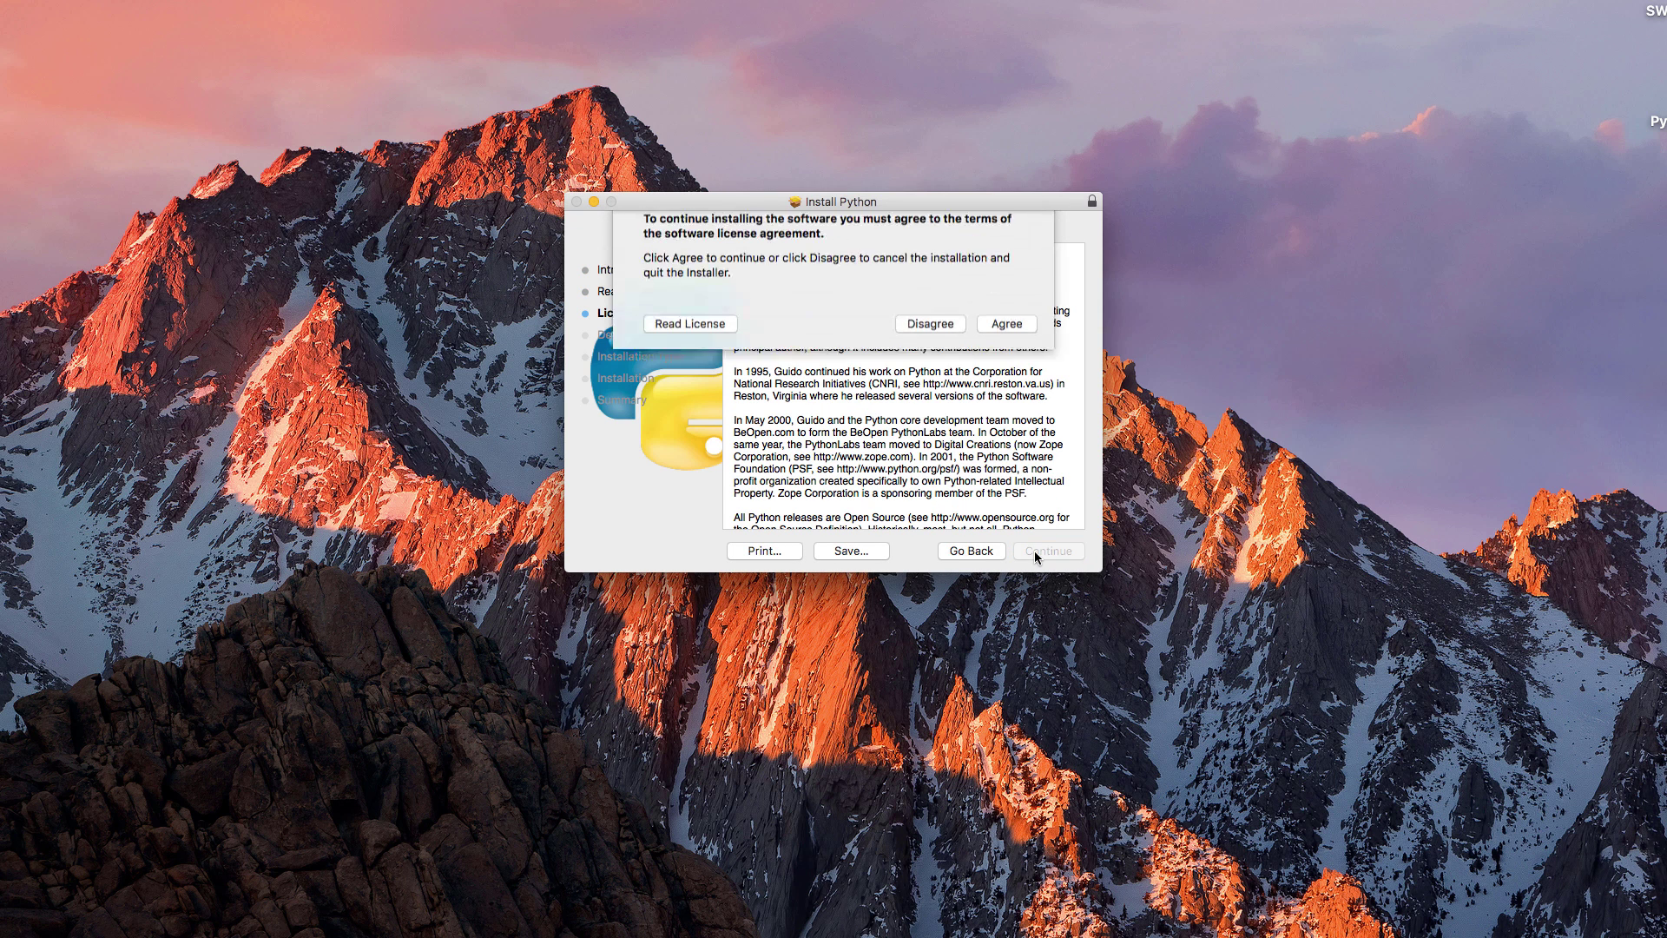
click(1008, 341)
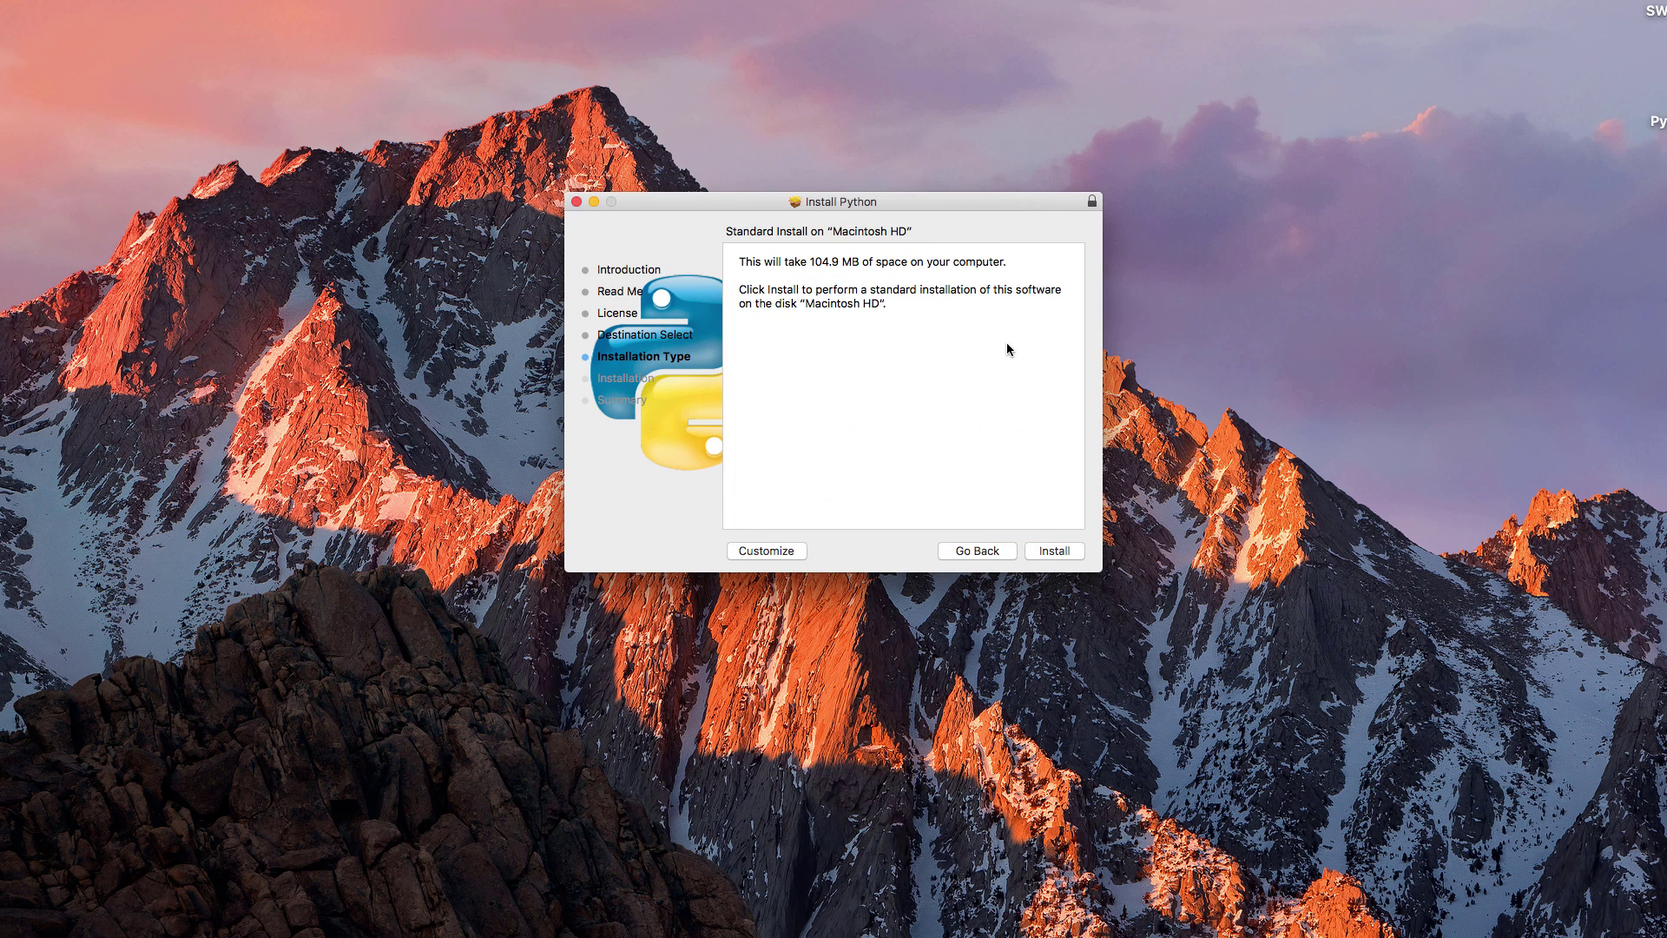
- Complete the standard installation on "Macintosh HD" and discard the installer package from the desktop
click(1049, 552)
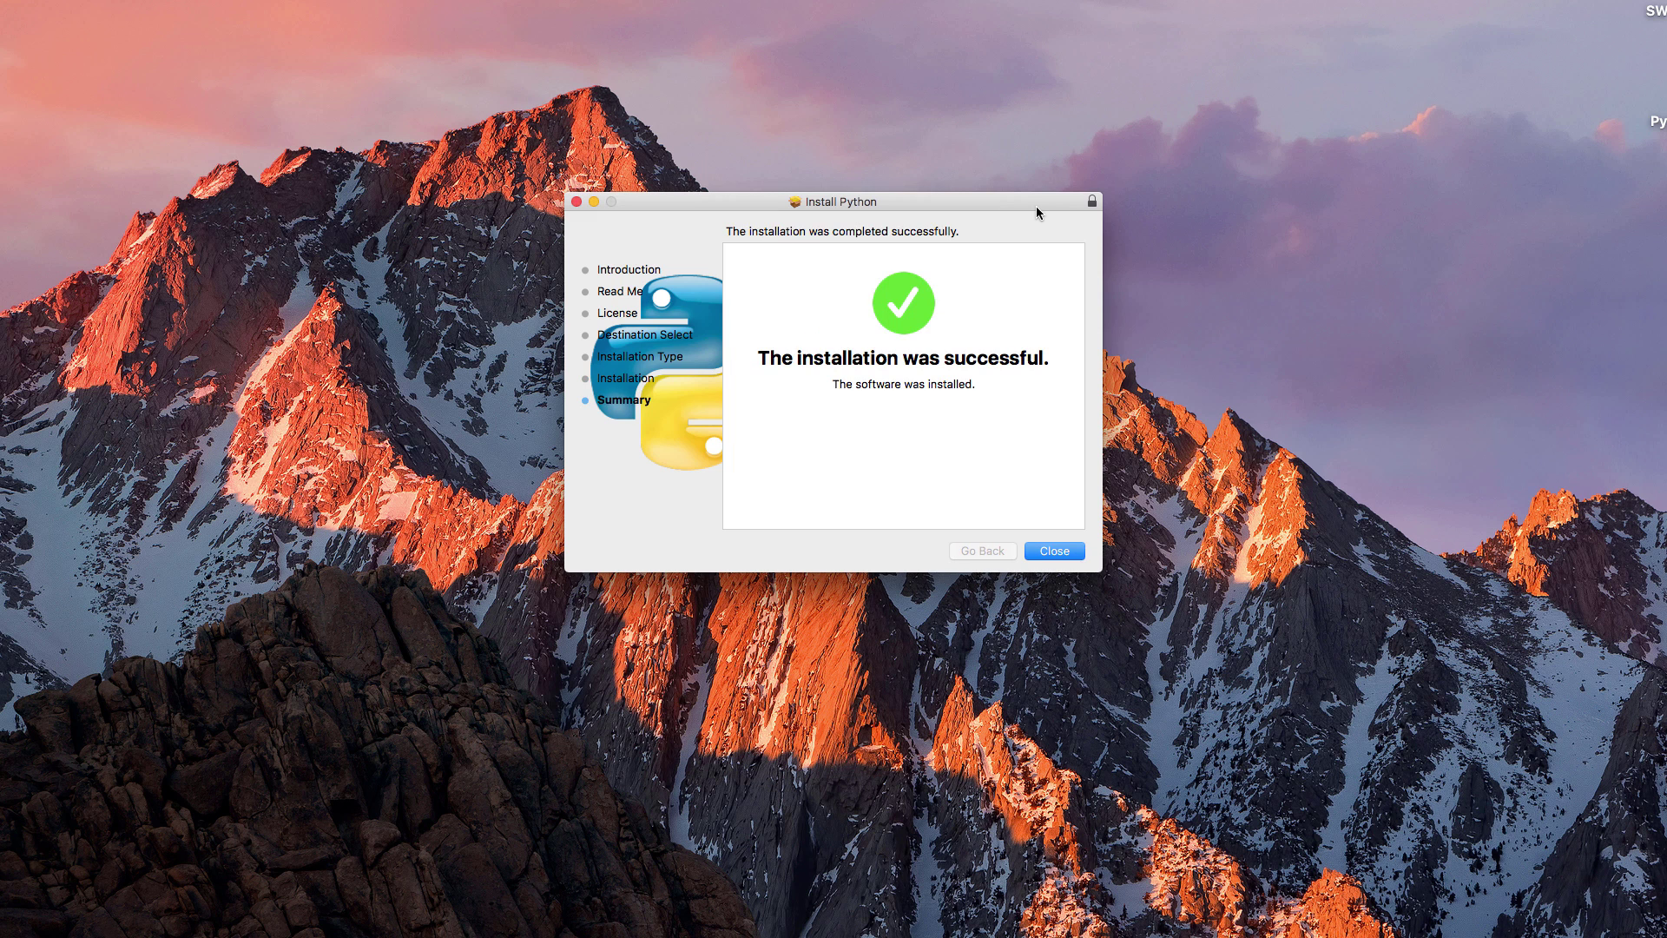
click(1054, 550)
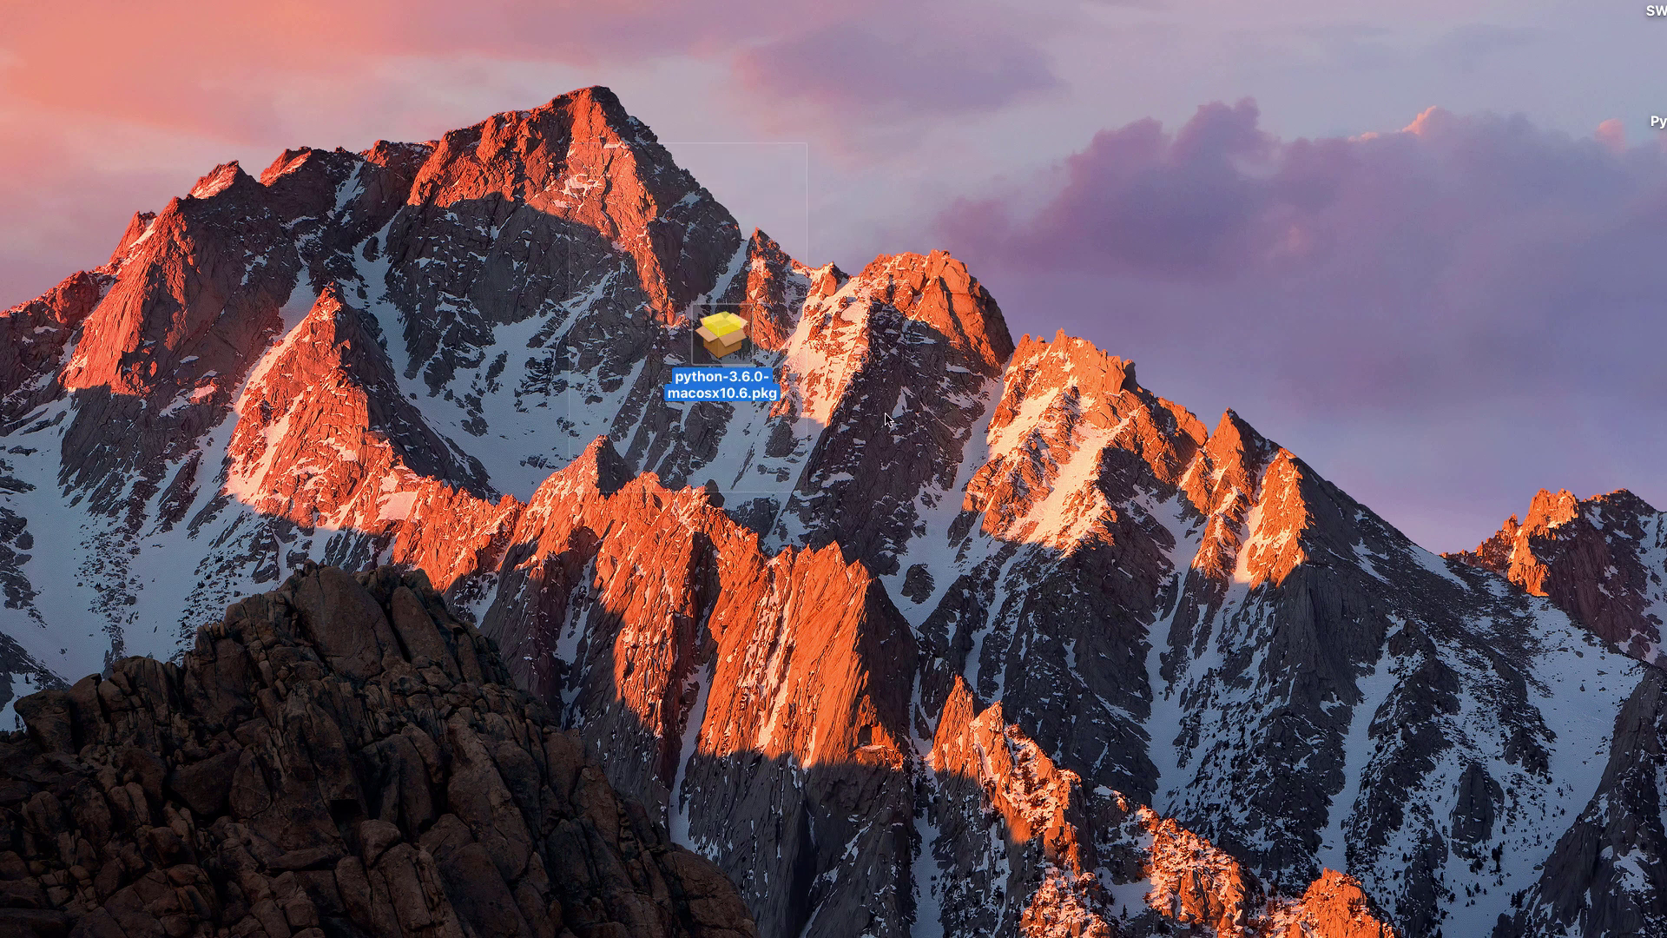
key(super+BackSpace)
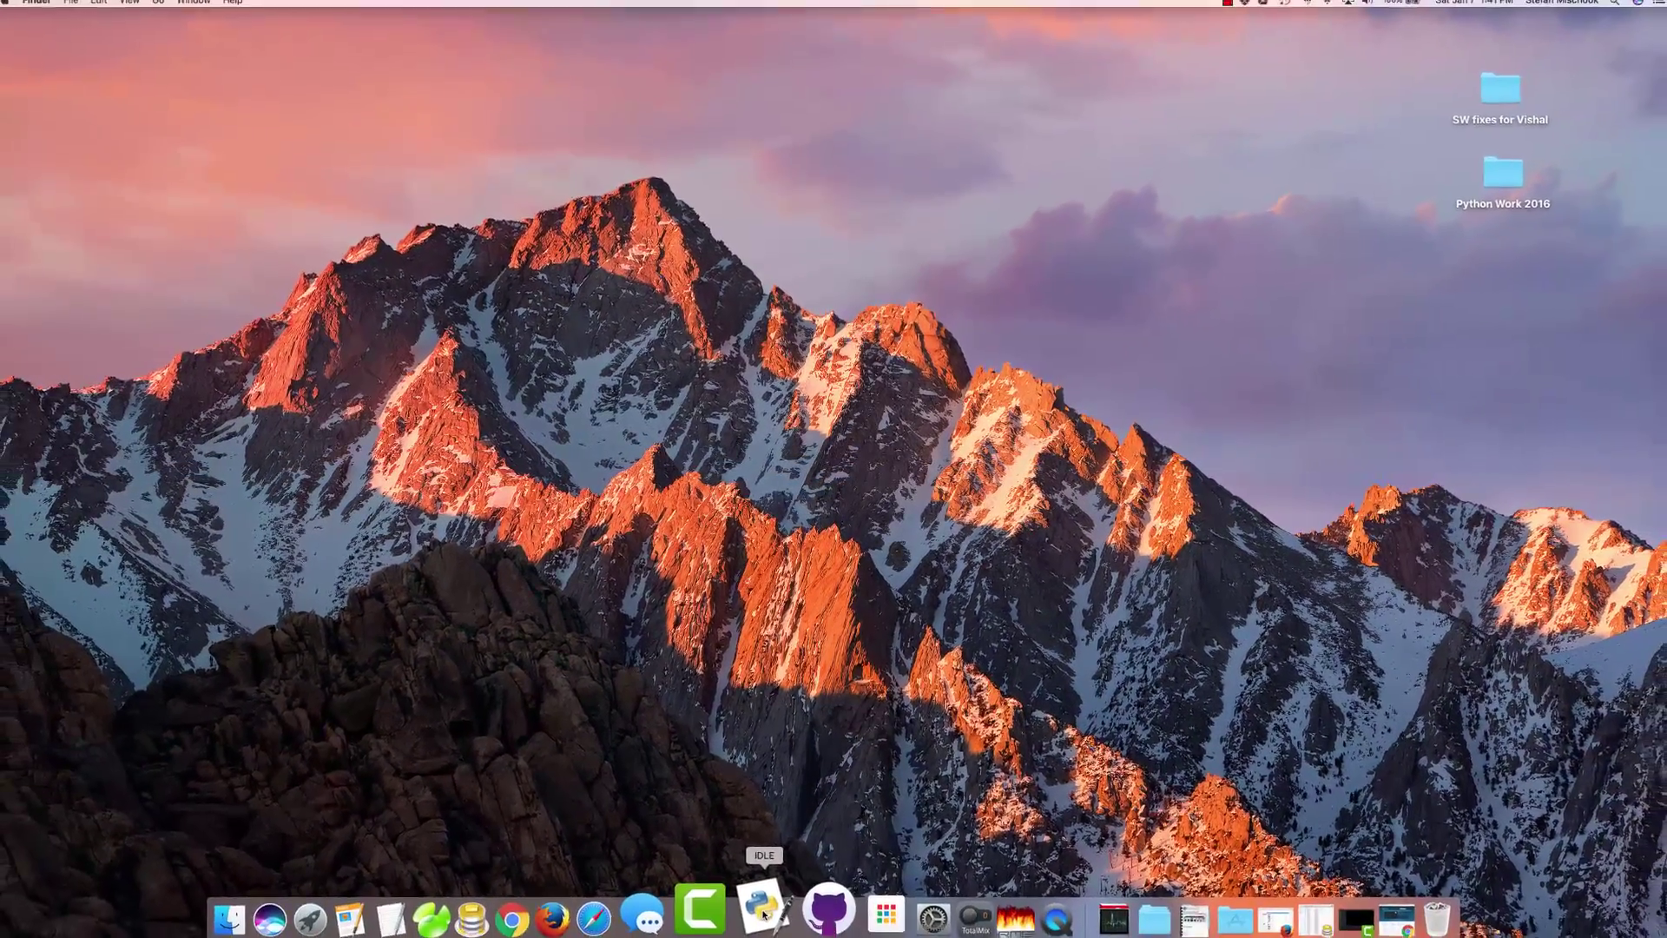
- Launch IDLE to check the Python version of its shell, and quit it
click(763, 912)
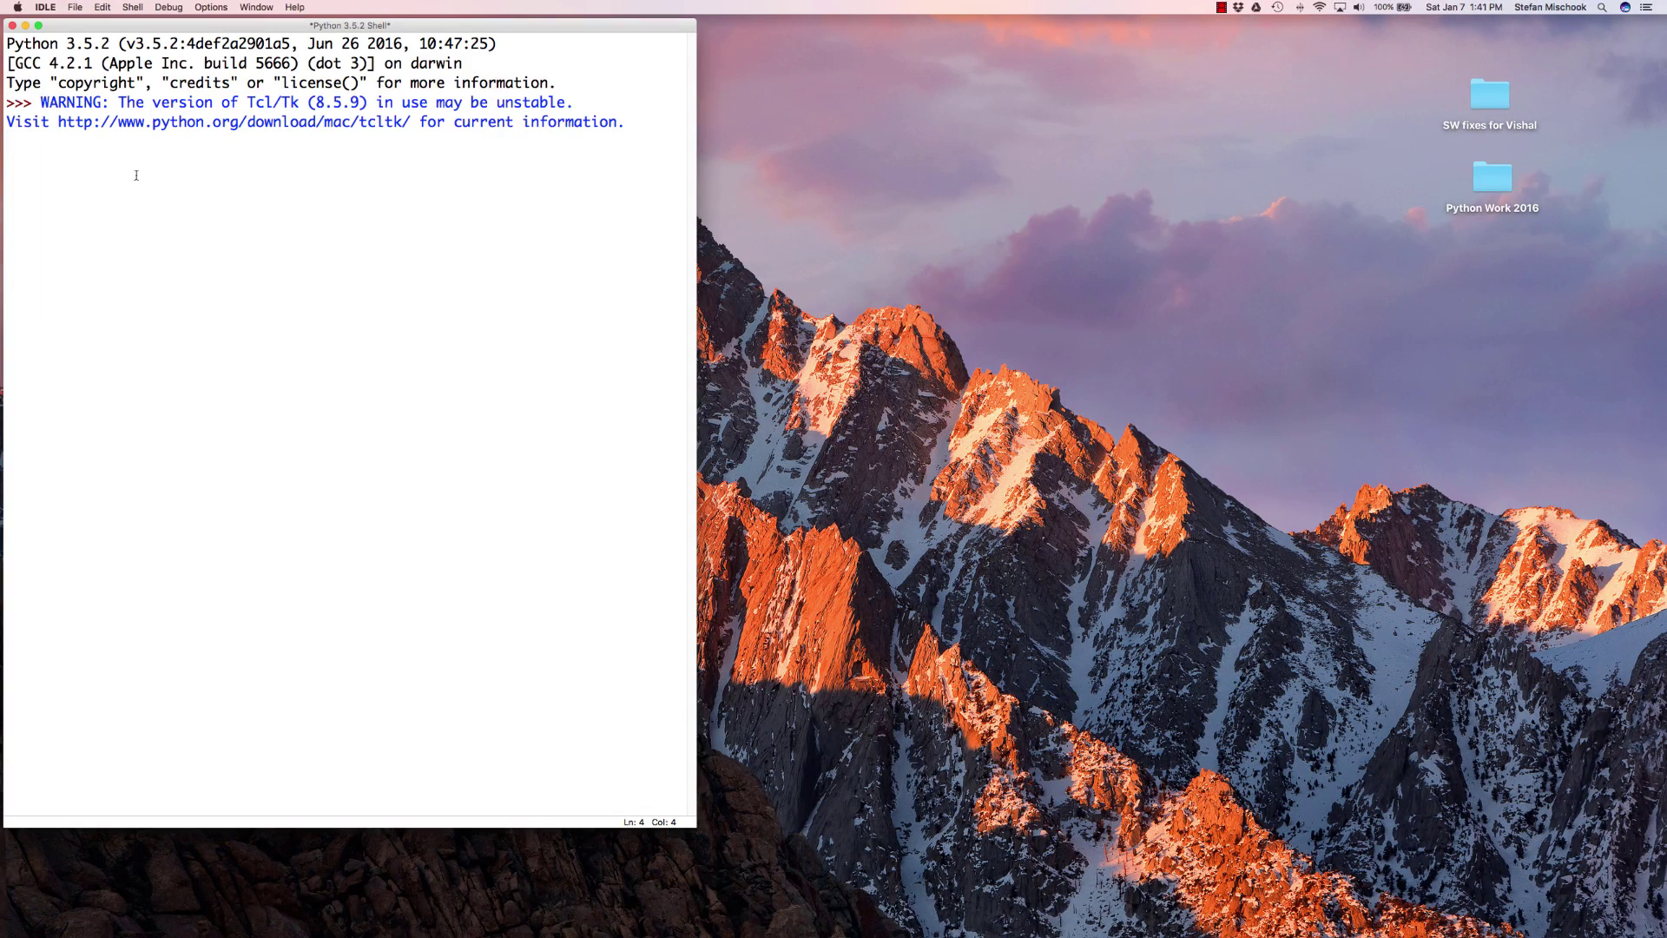
drag(112, 27, 637, 203)
click(510, 203)
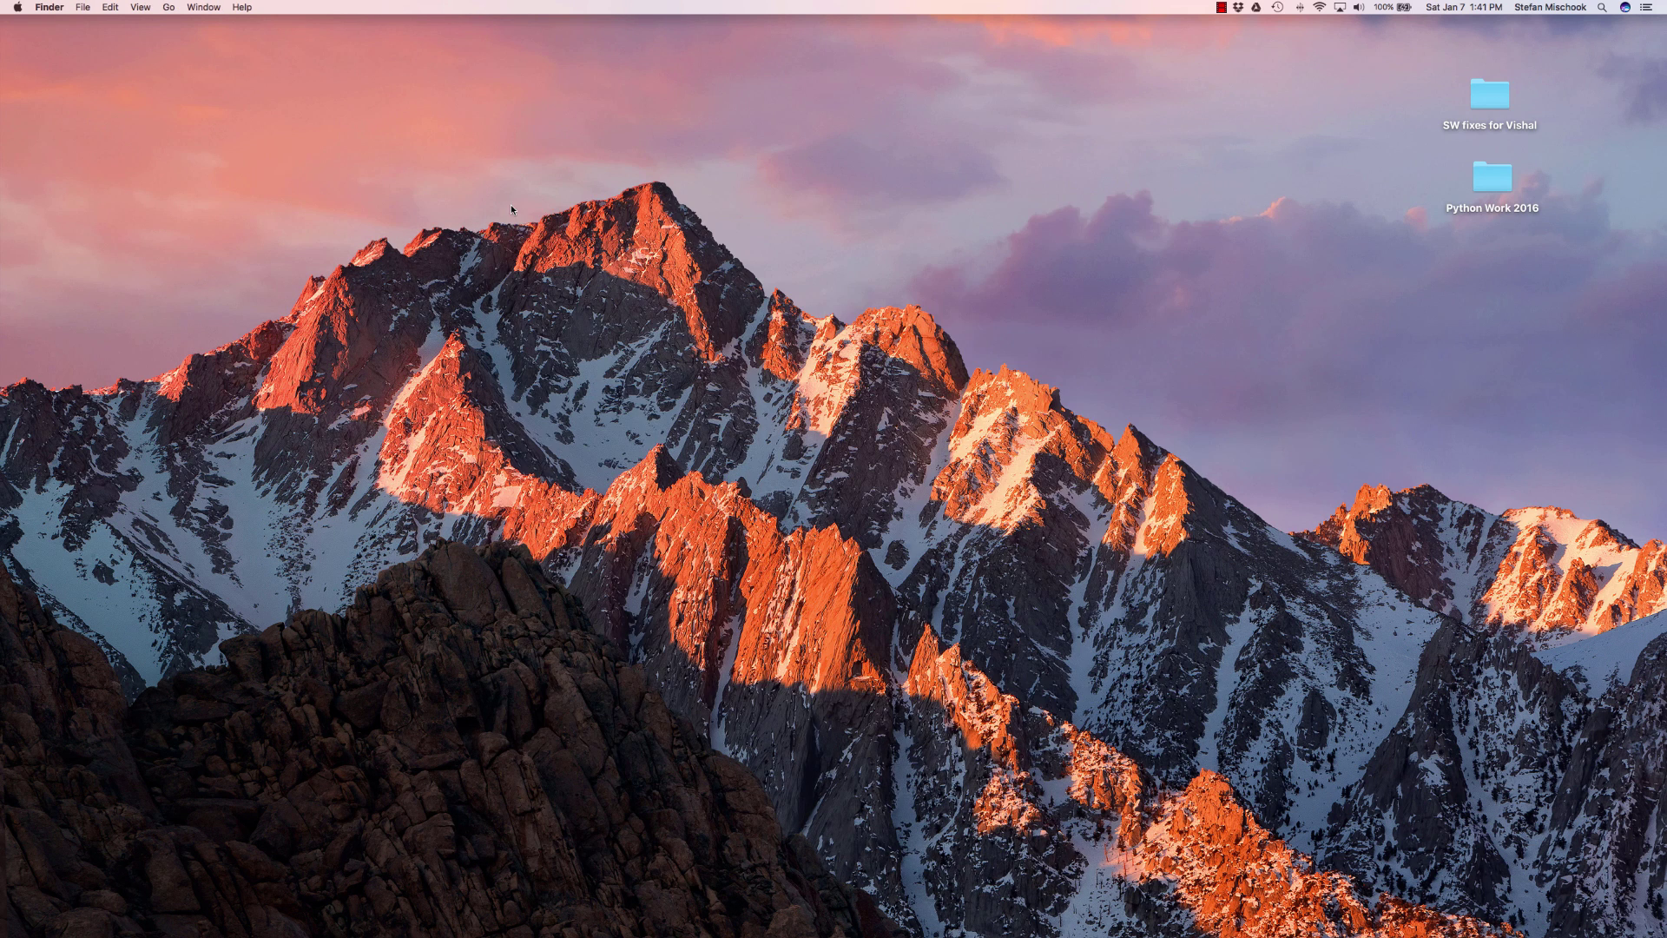
- Find and launch the Python 3.6 version of Python Launcher, look over its Preferences window, and close it
mouse_move(651, 916)
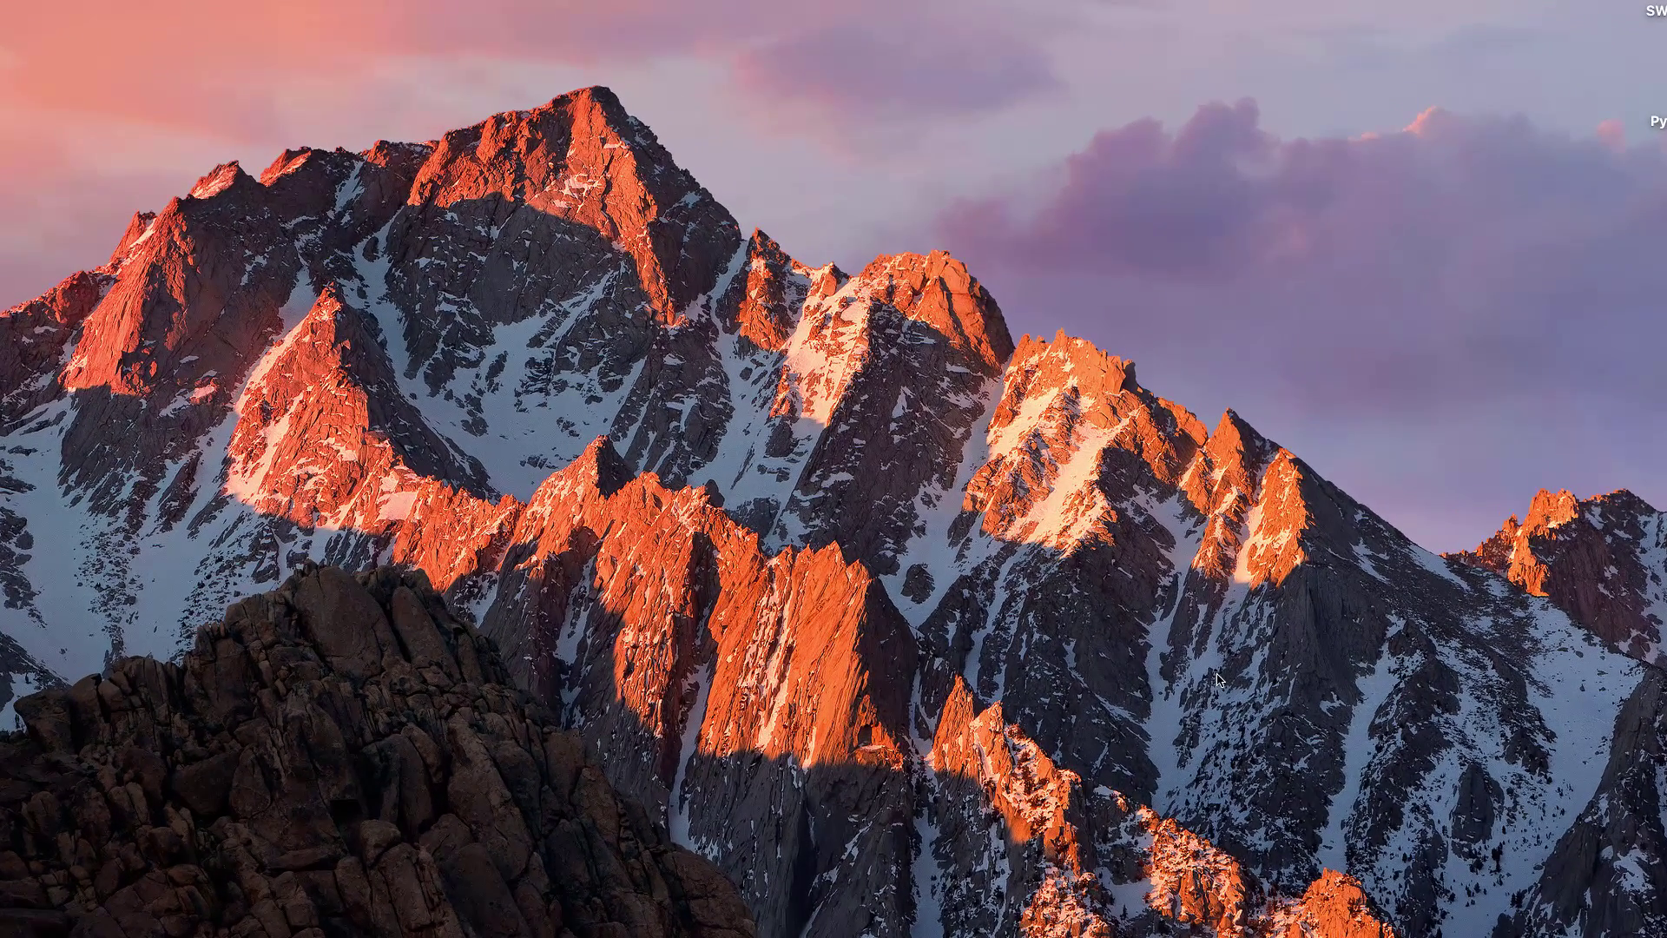
key(super+space)
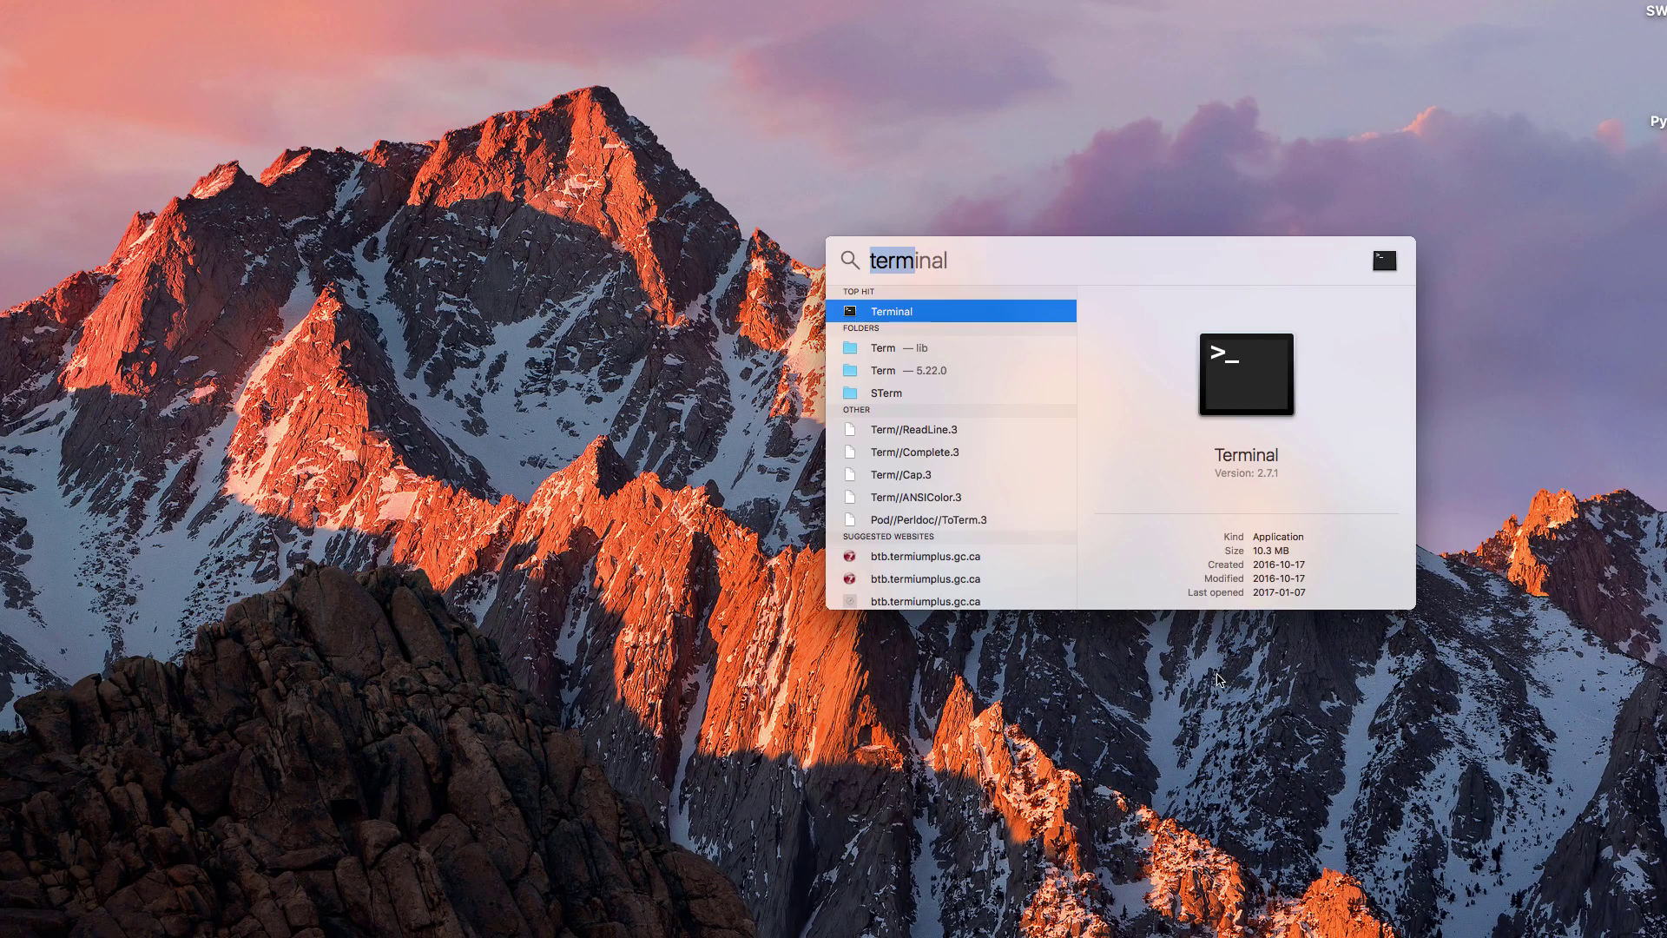
text(python)
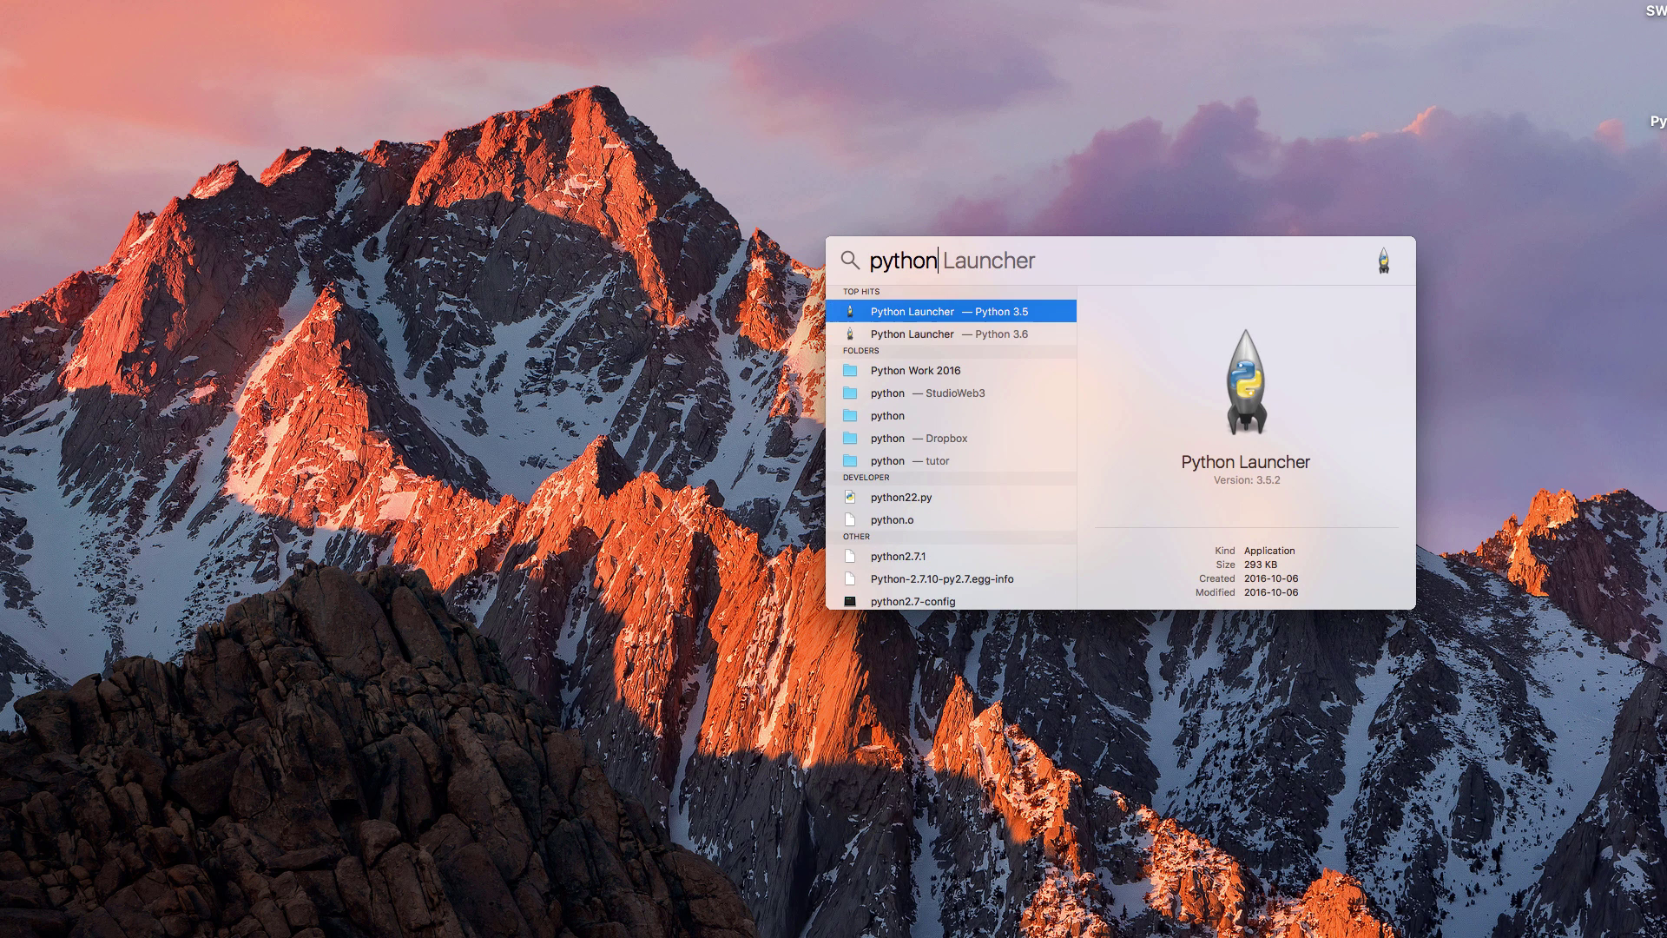
key(Down)
key(Up)
key(Down)
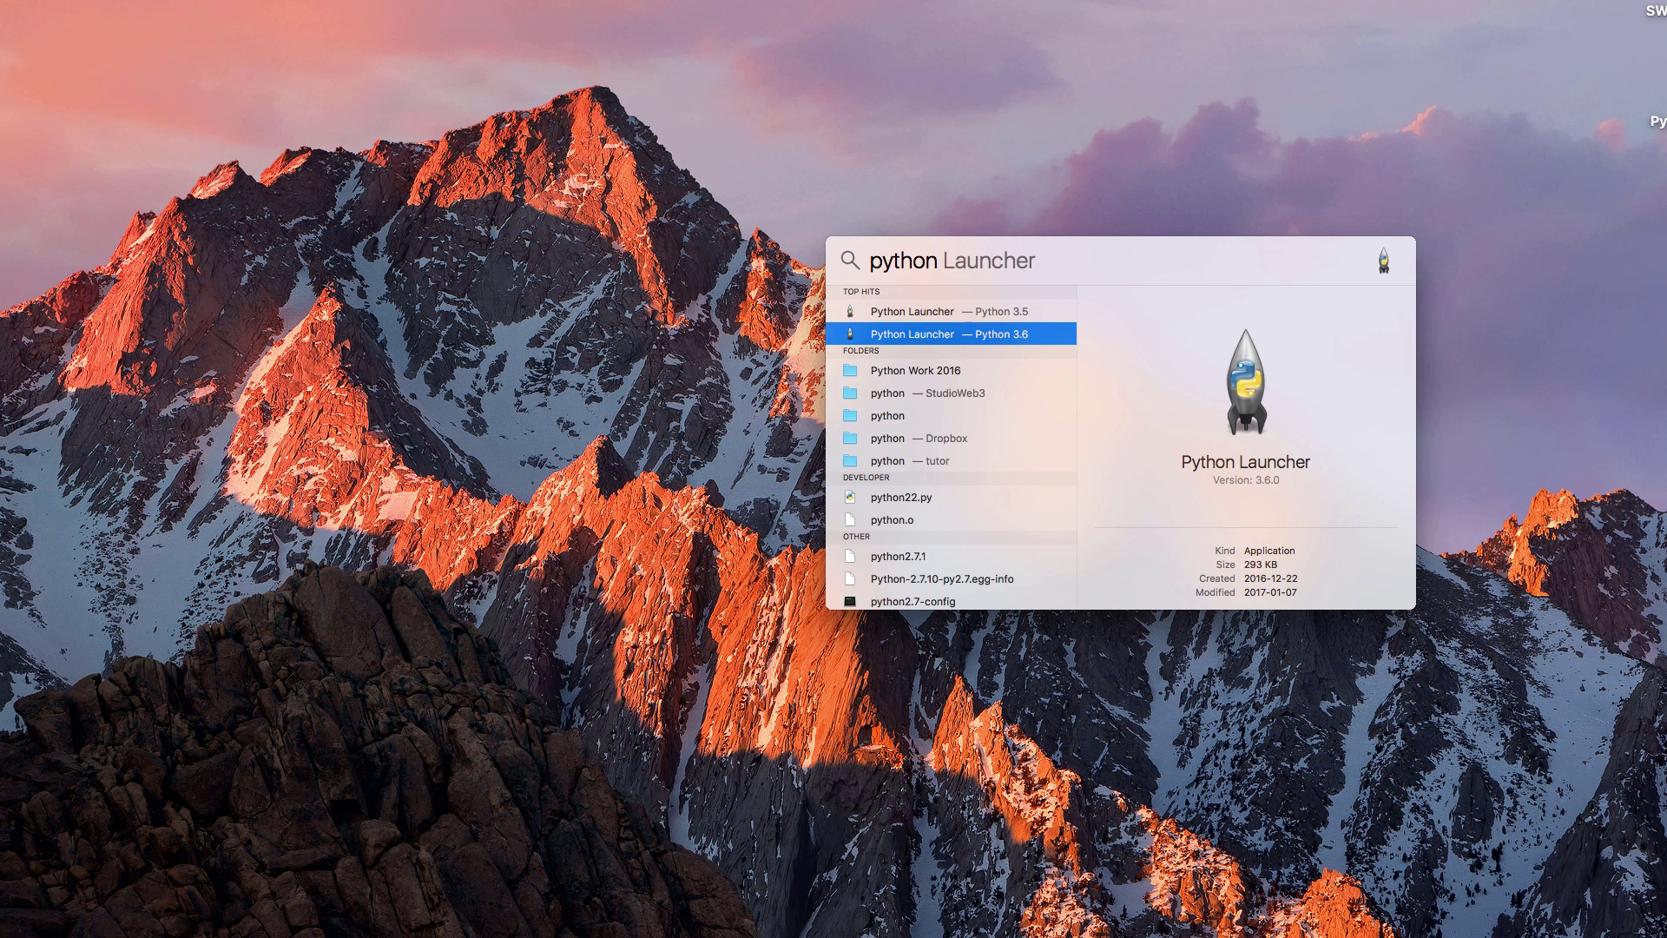
key(Return)
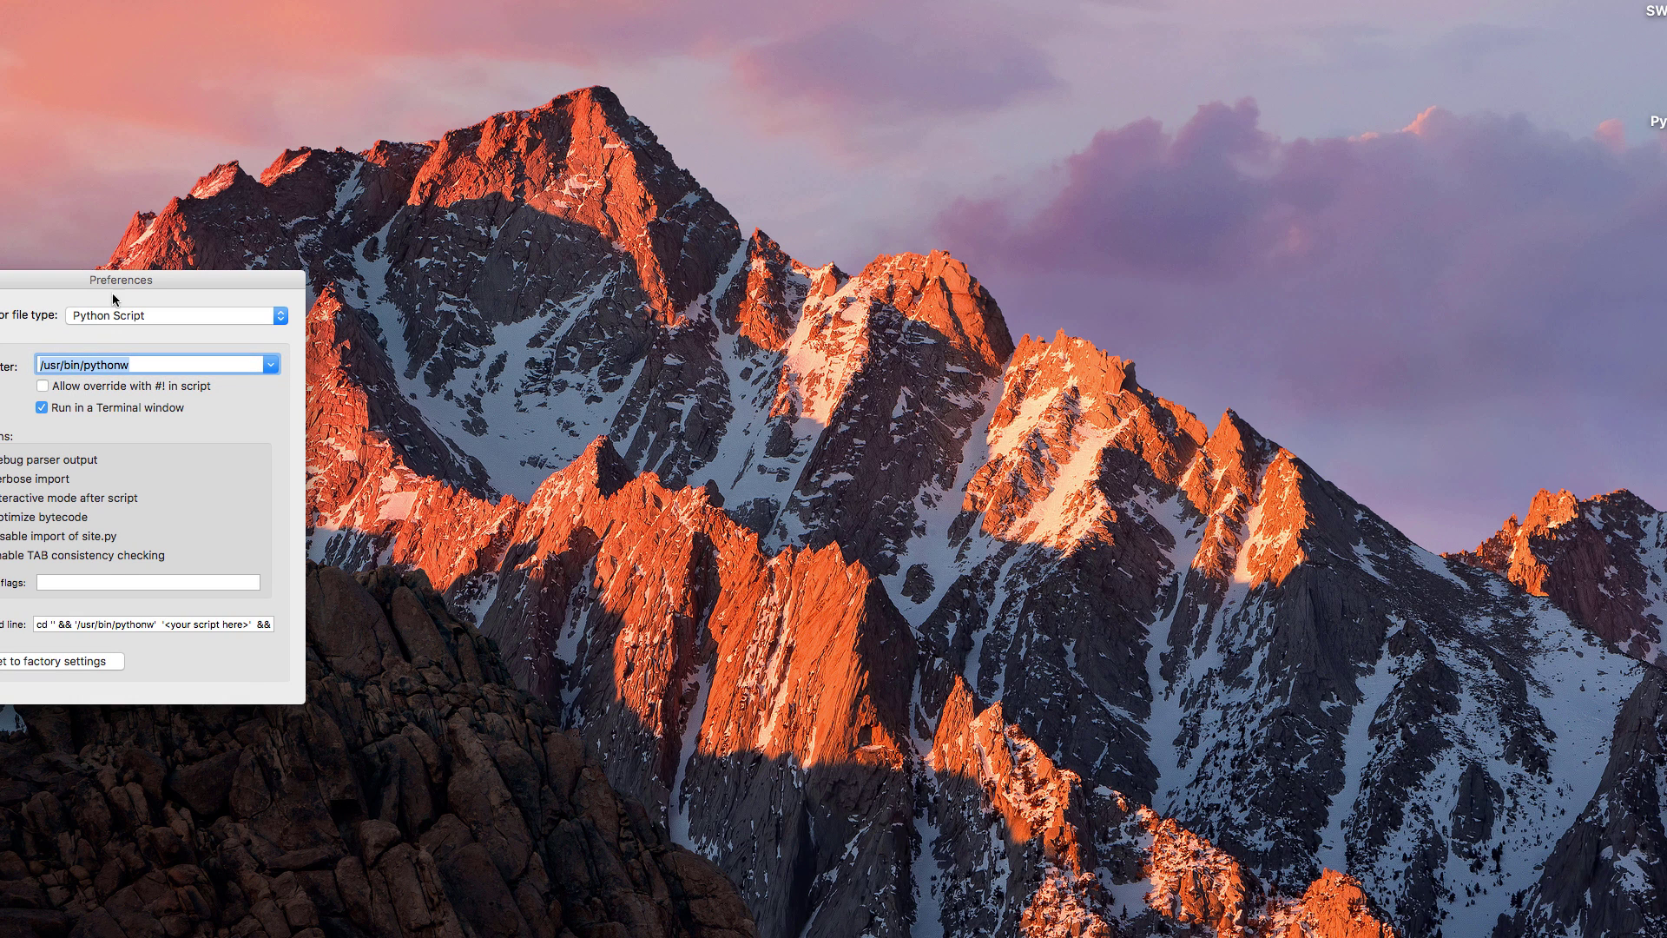
drag(128, 285, 779, 130)
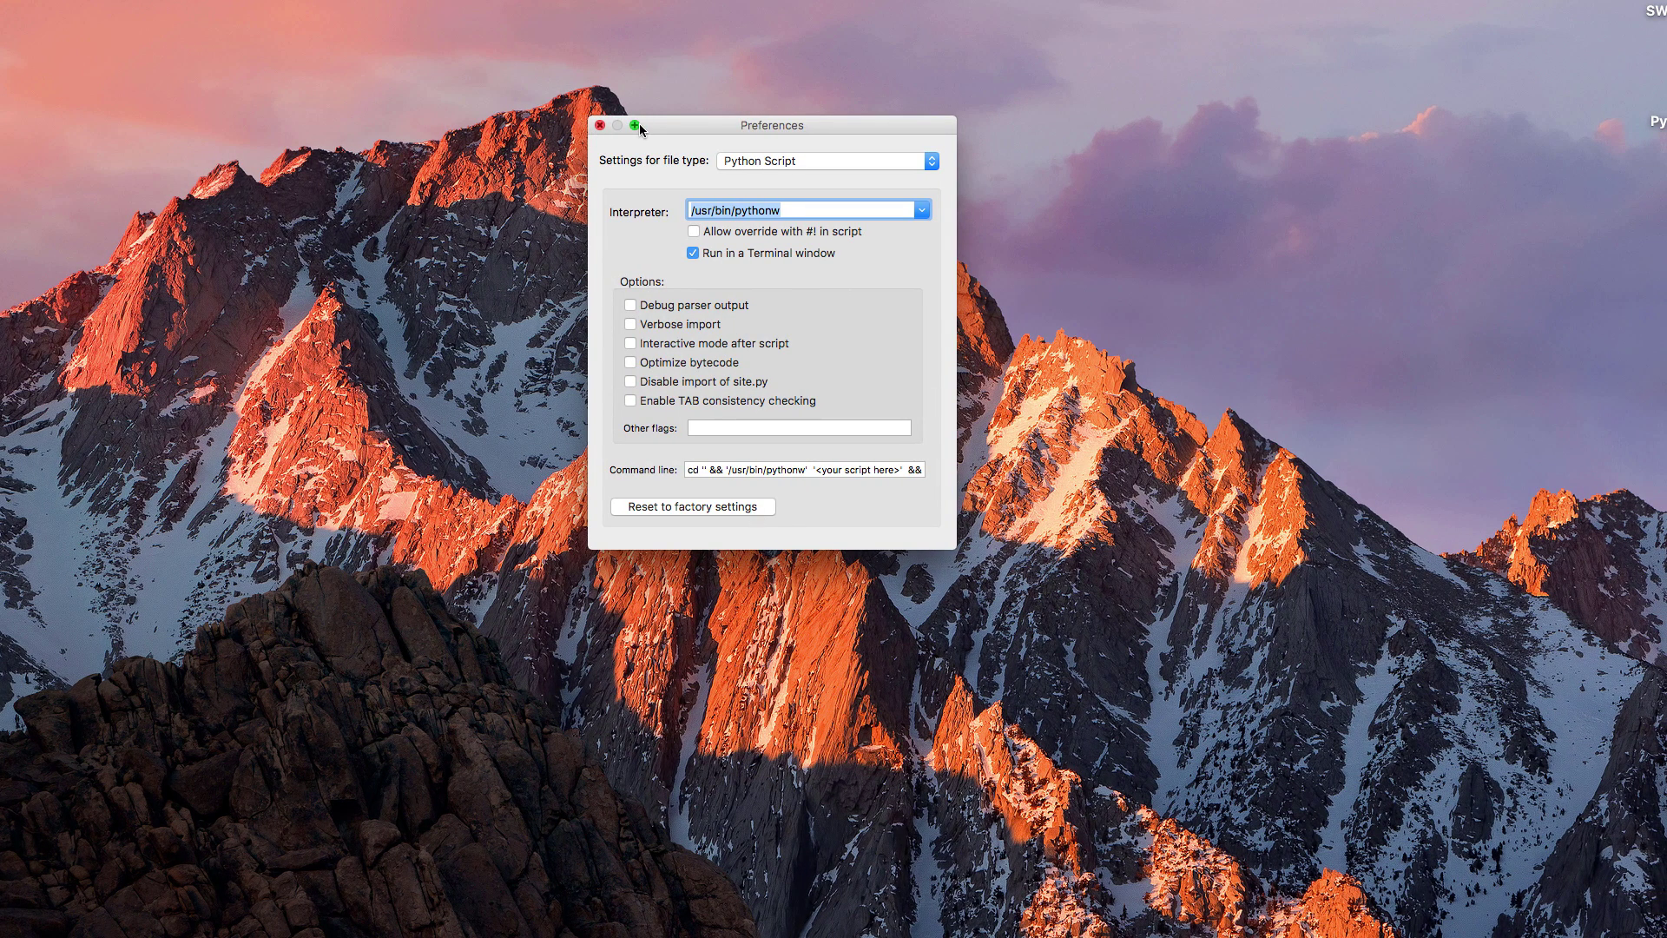
key(super+w)
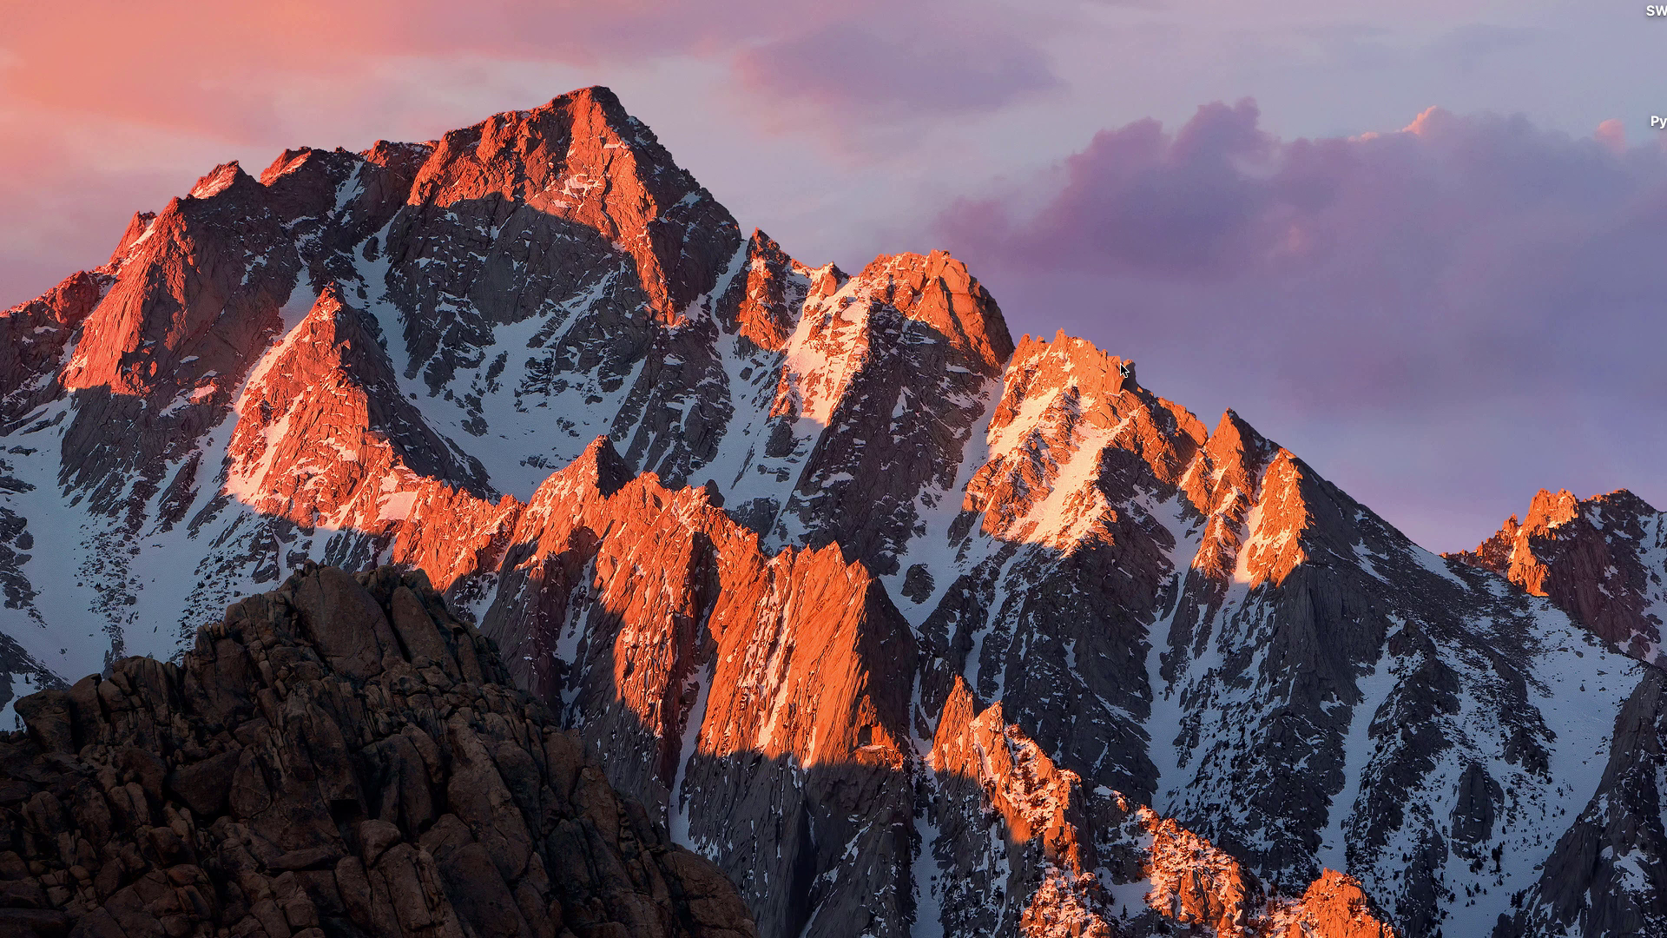
- Search the Mac for IDLE, then switch back to Python Launcher to view its Preferences window again and close it
key(super+space)
text(IDLE)
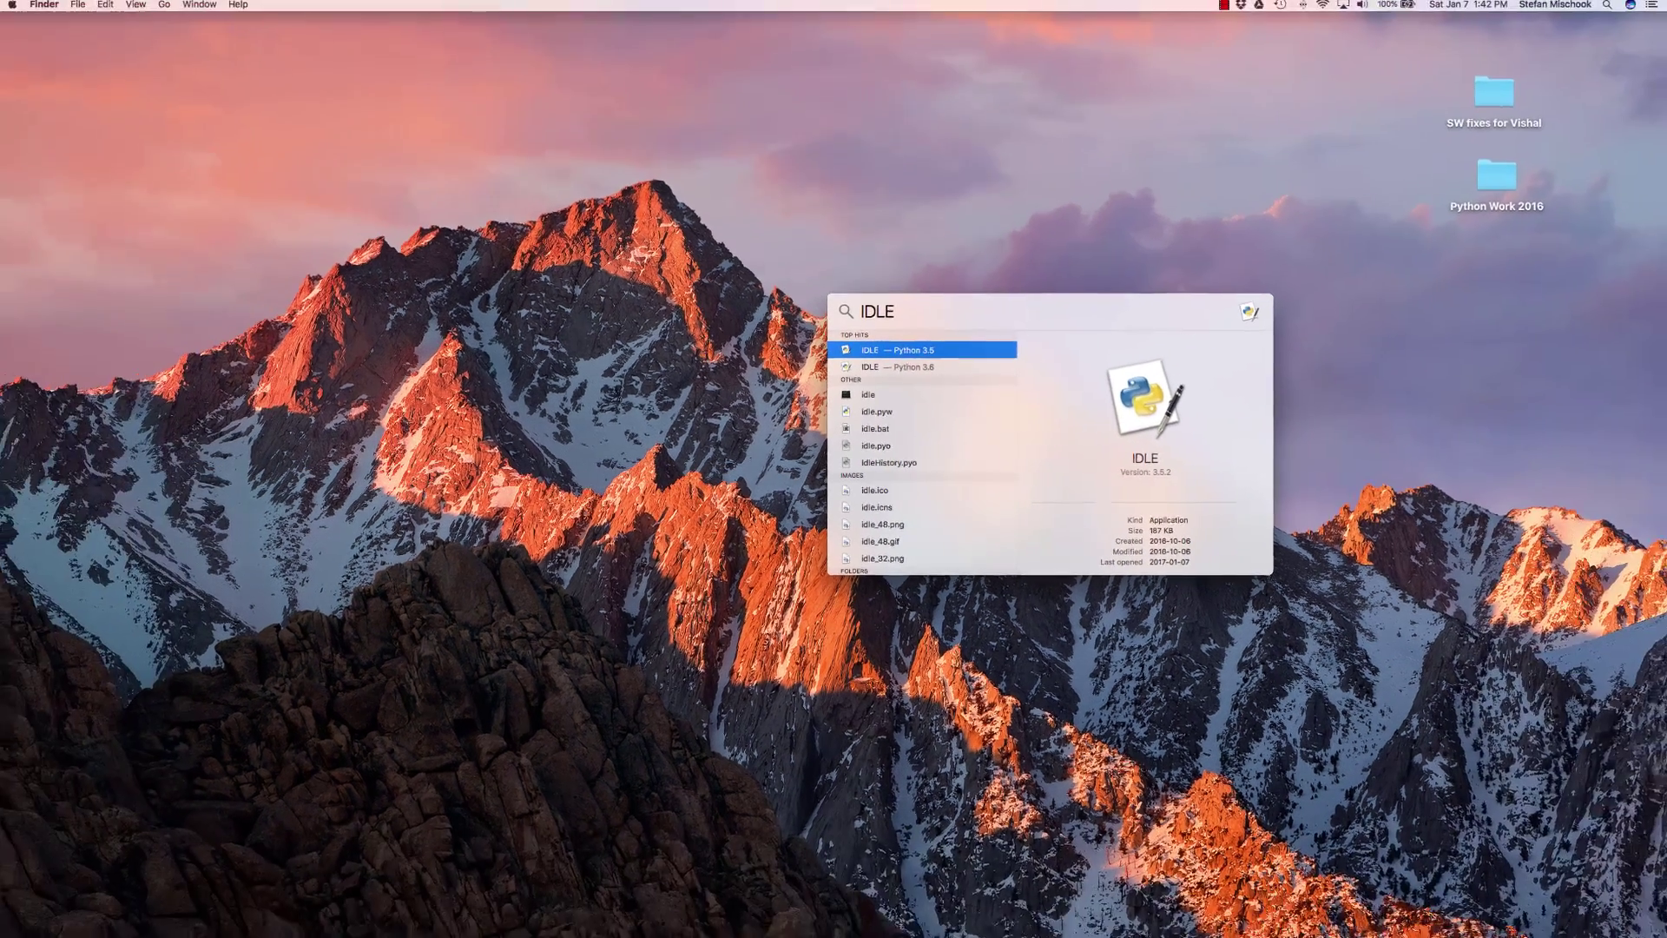
click(1026, 901)
click(131, 7)
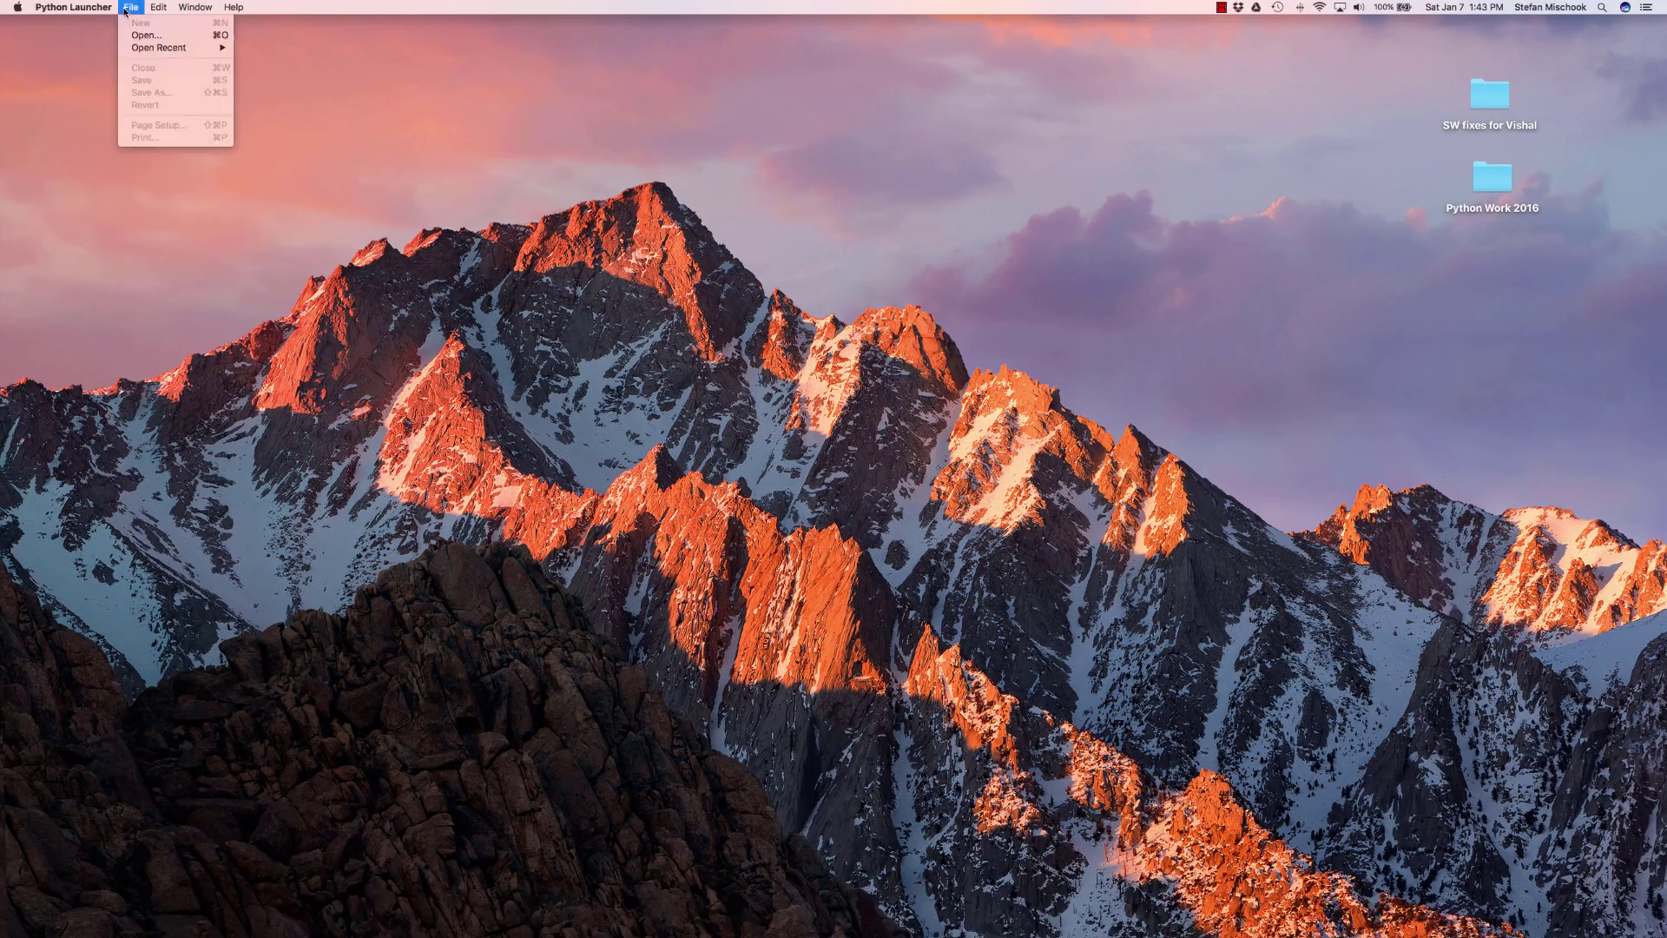
click(69, 35)
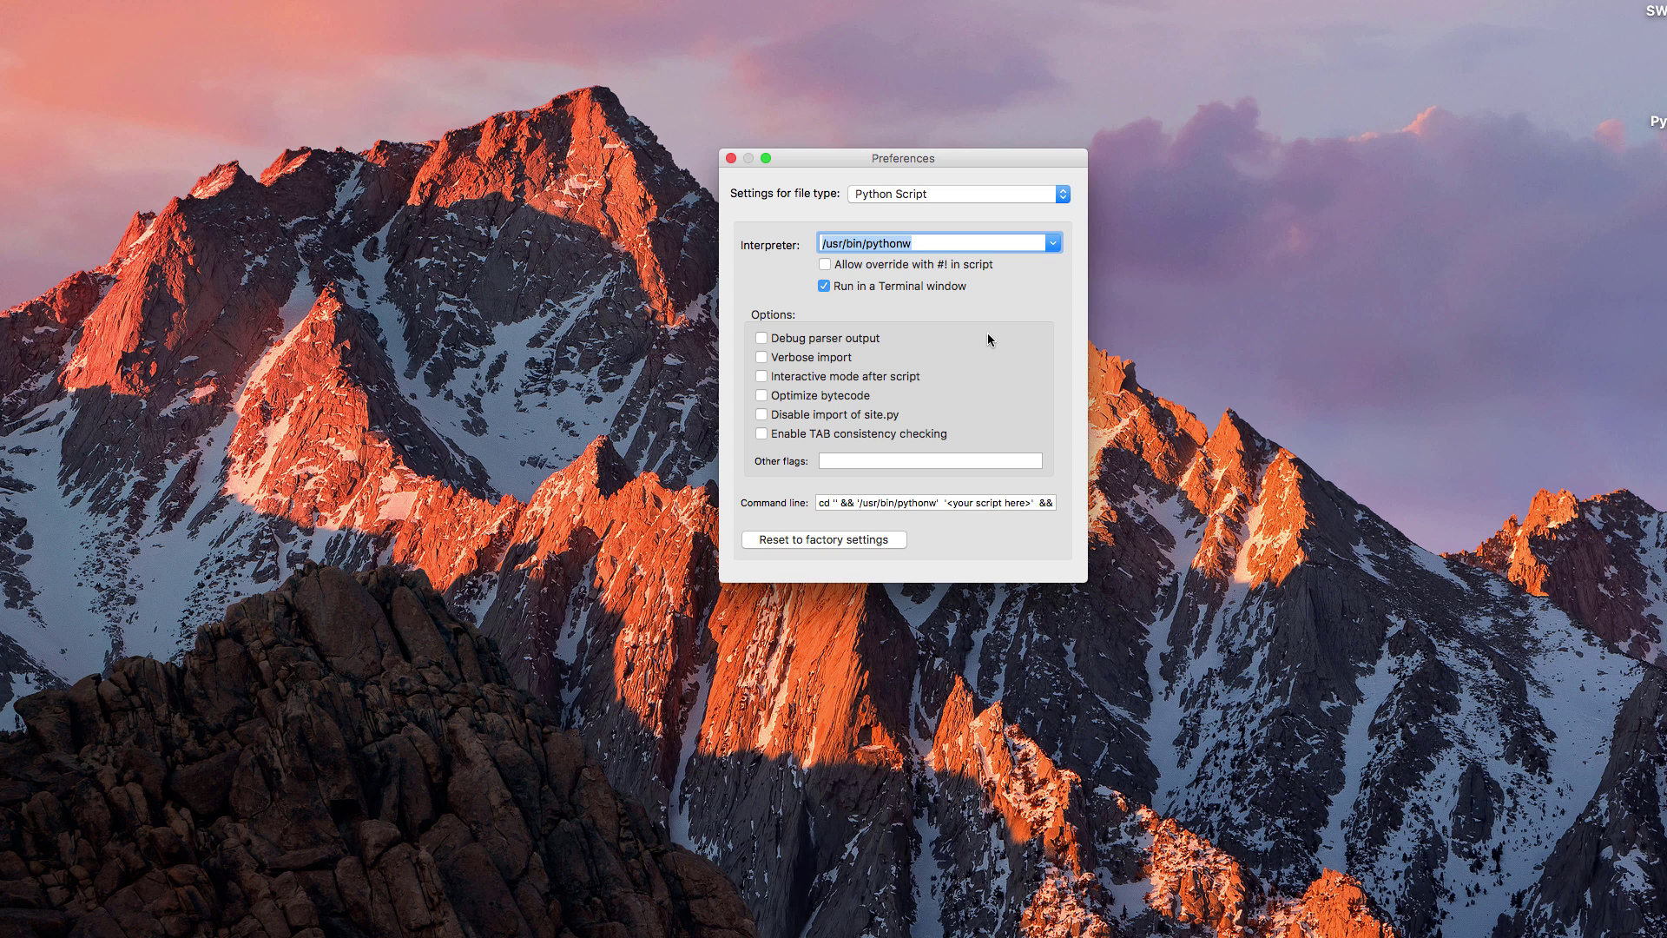
click(732, 159)
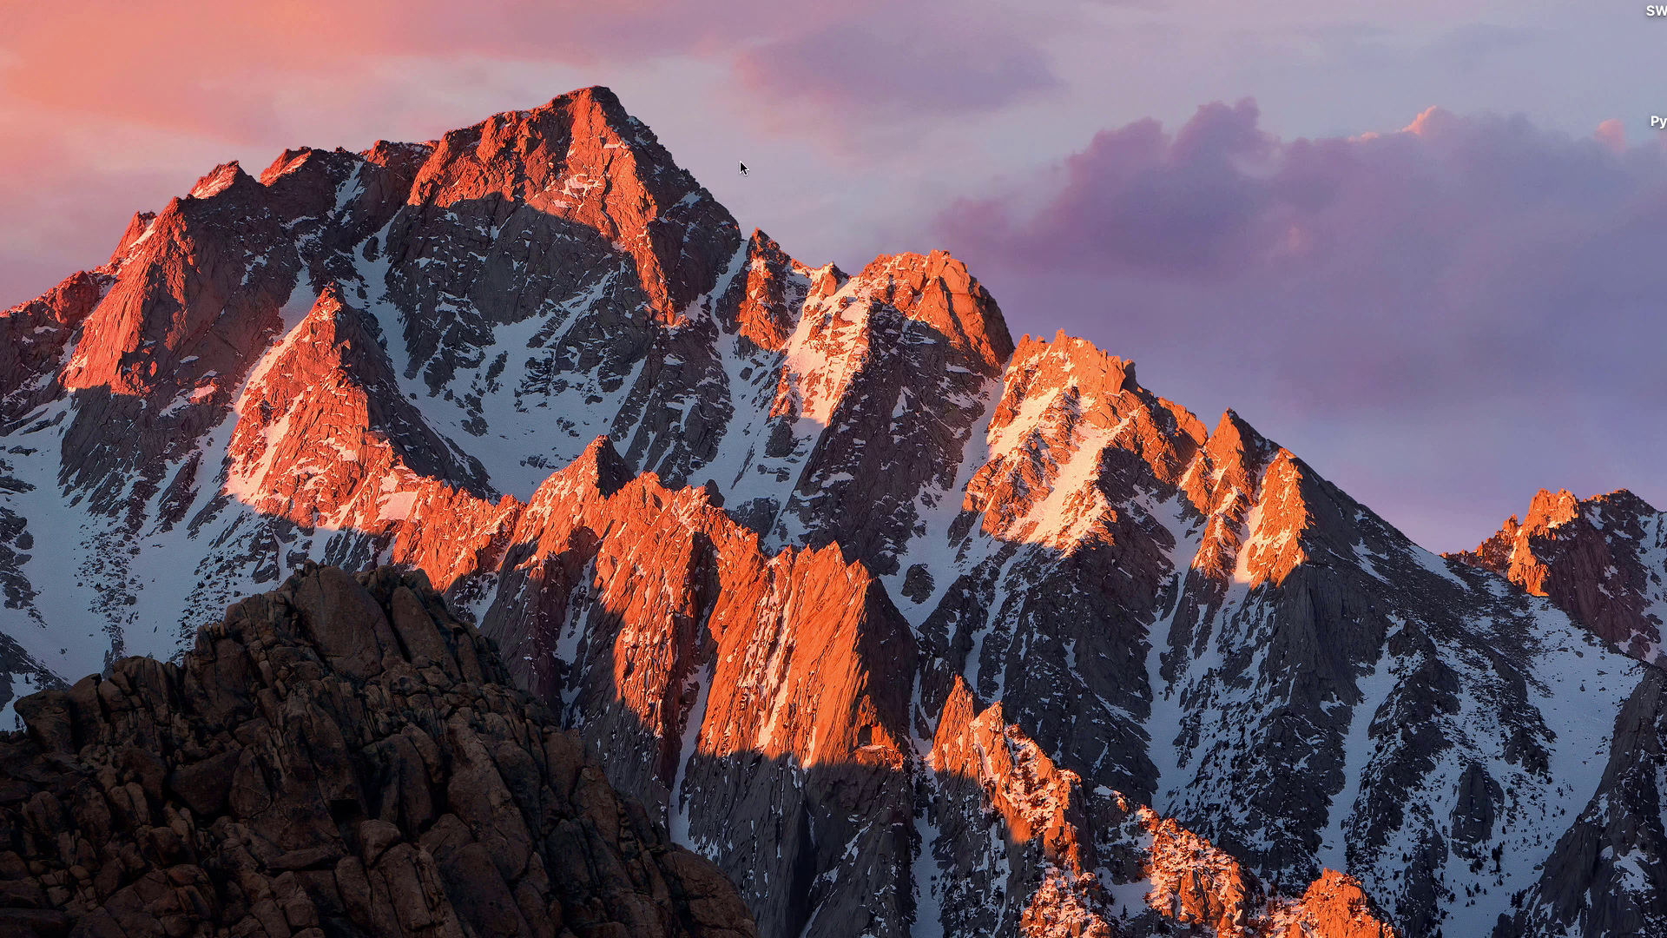
- Launch the Python 3.6 version of IDLE and move its shell window toward the middle of the desktop
key(super+space)
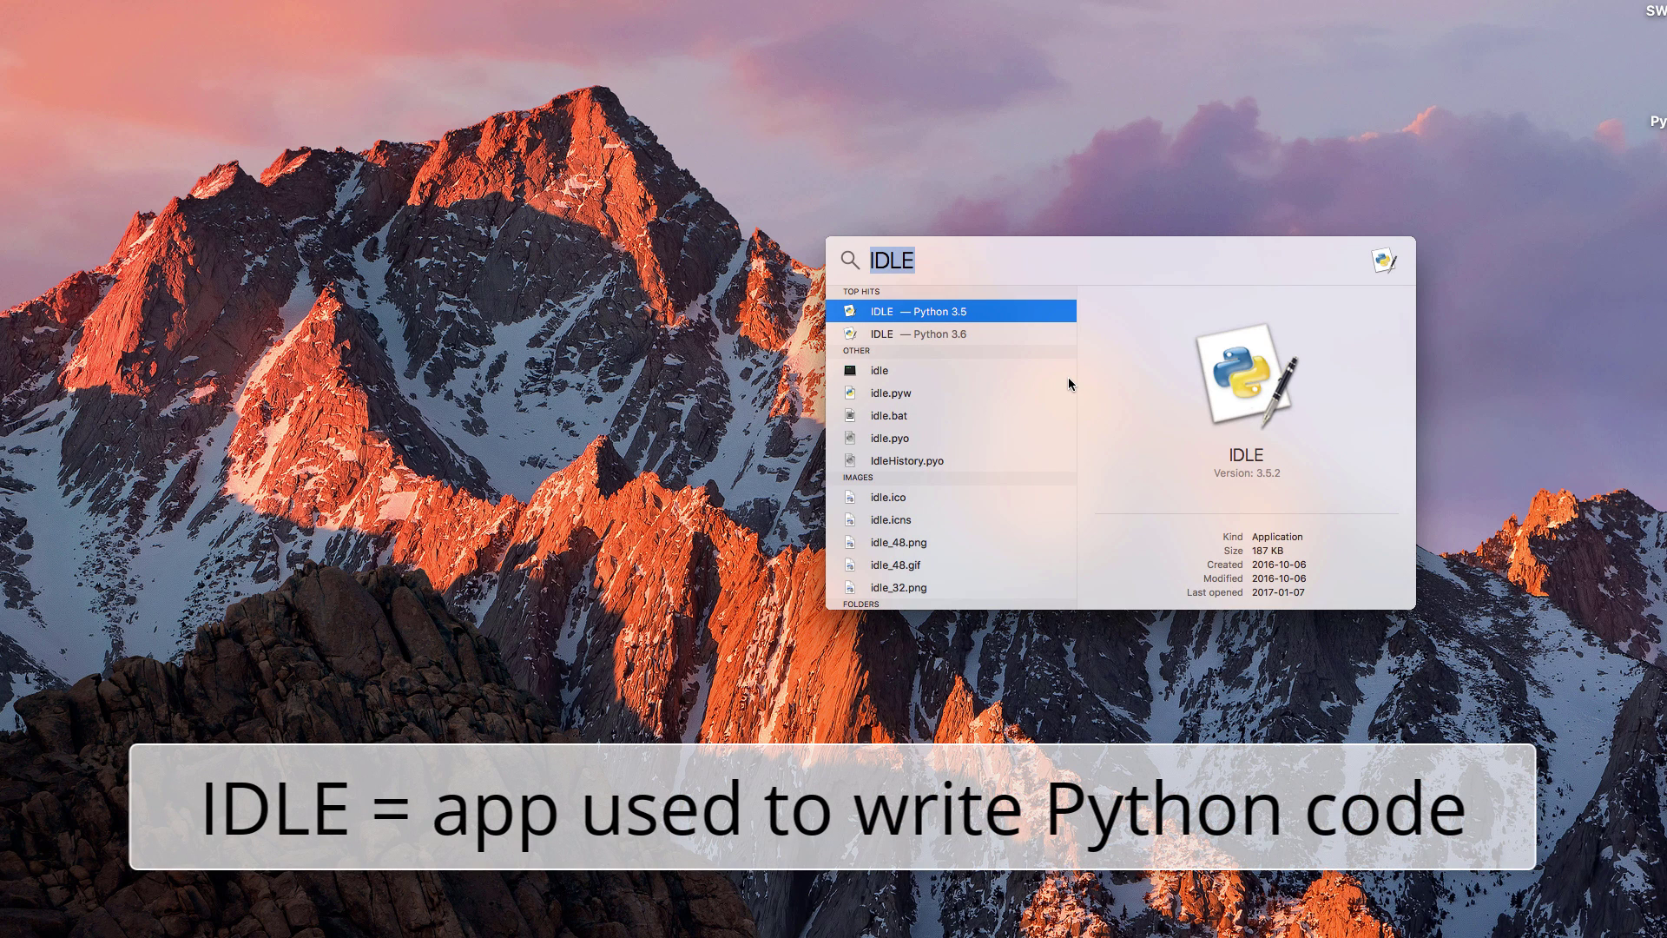
key(Down)
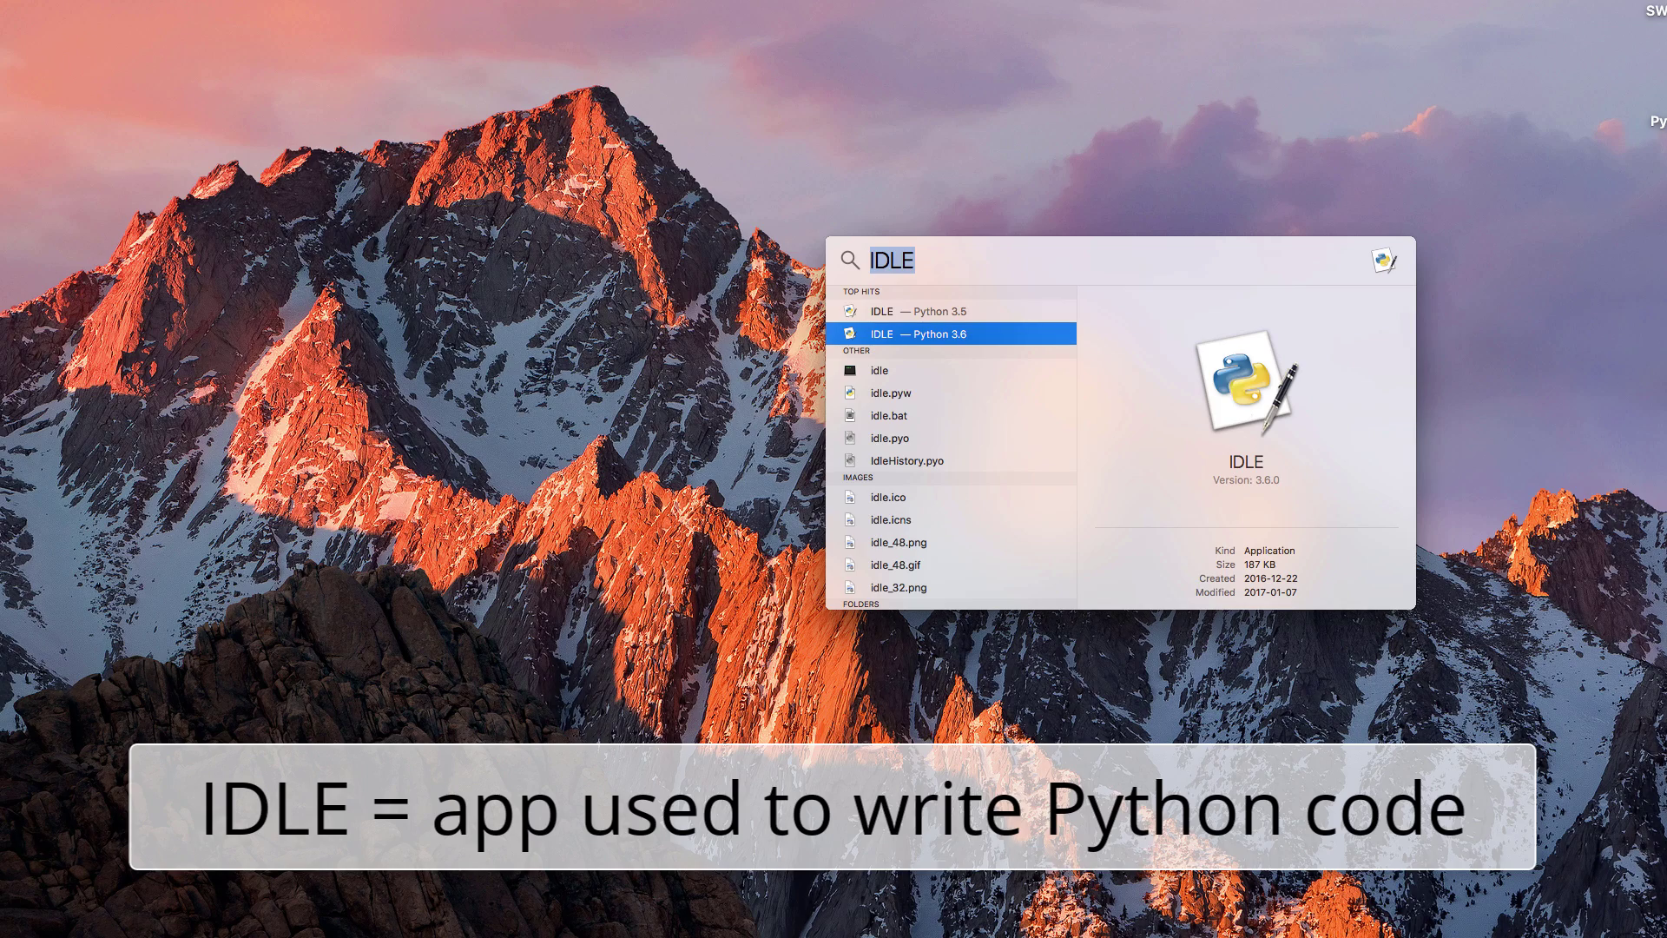
key(Return)
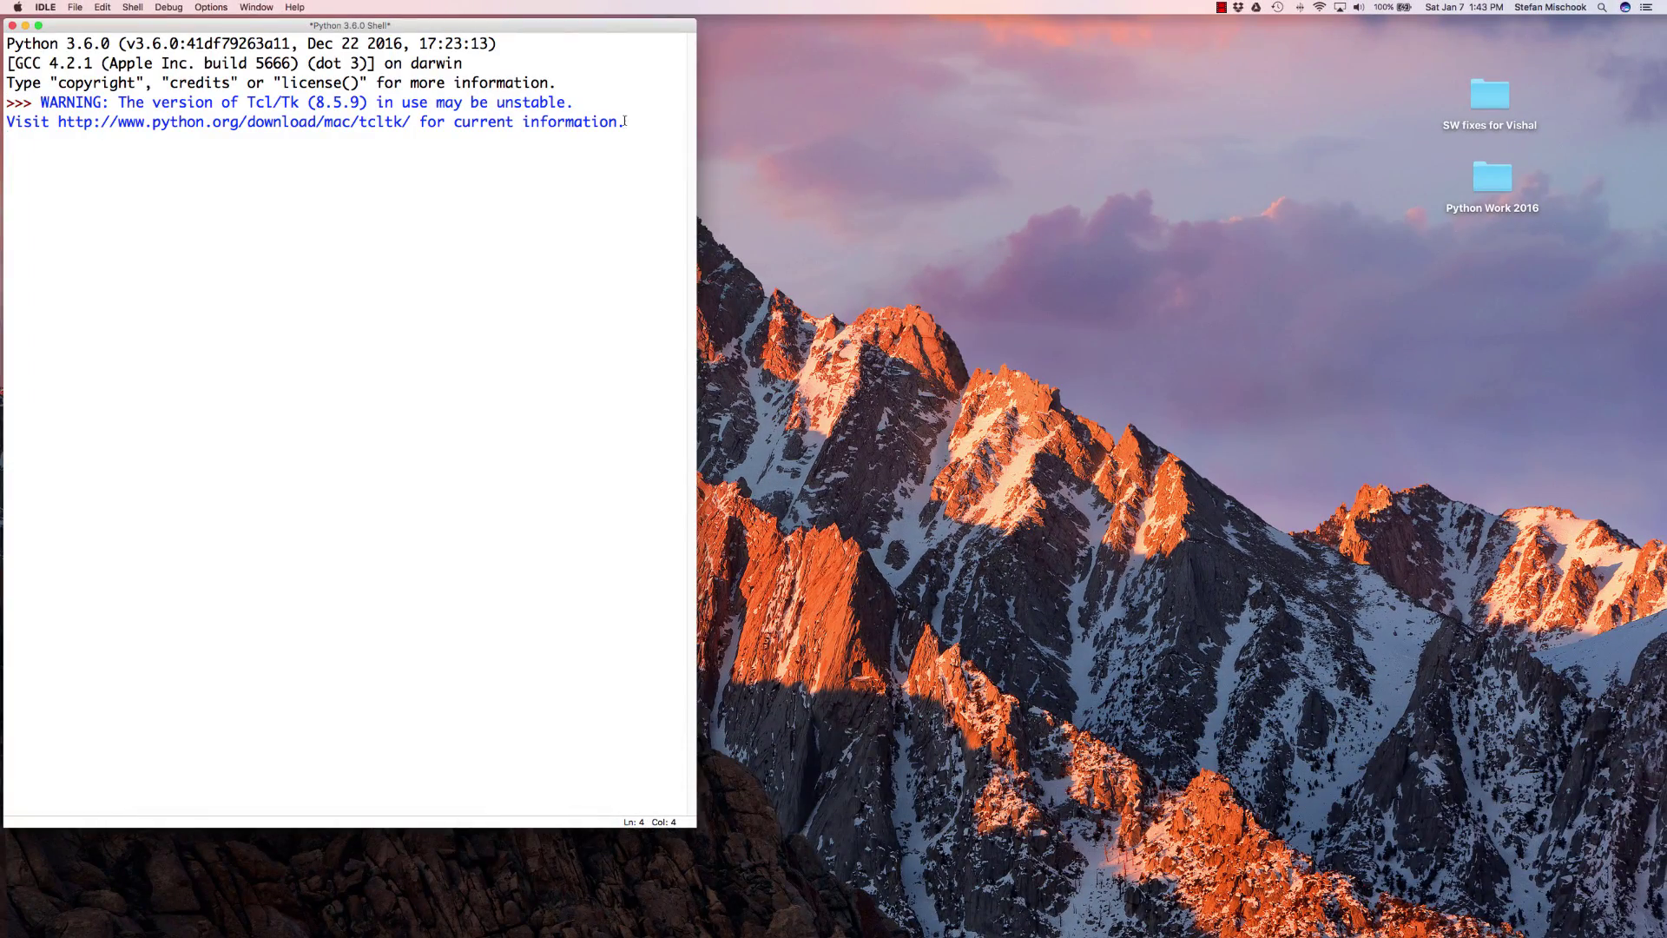
drag(169, 26, 607, 216)
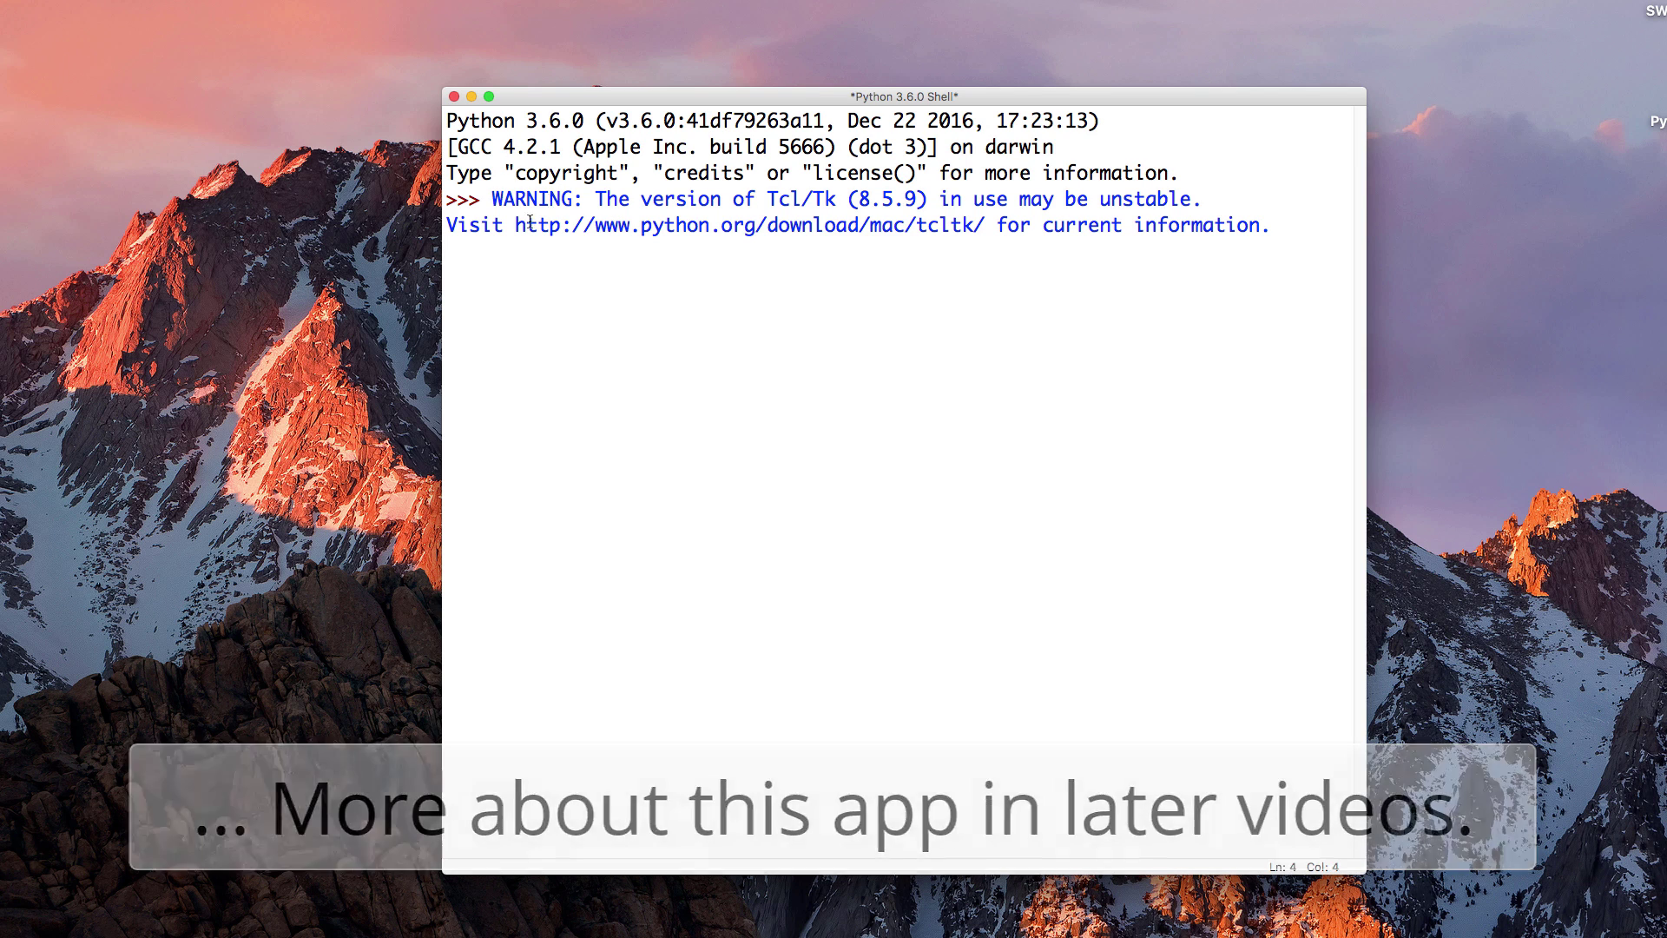
- Examine the shell's Tcl/Tk warning and the recommended and alternate Tcl/Tk versions table on the python.org page it refers to
drag(490, 199, 1285, 207)
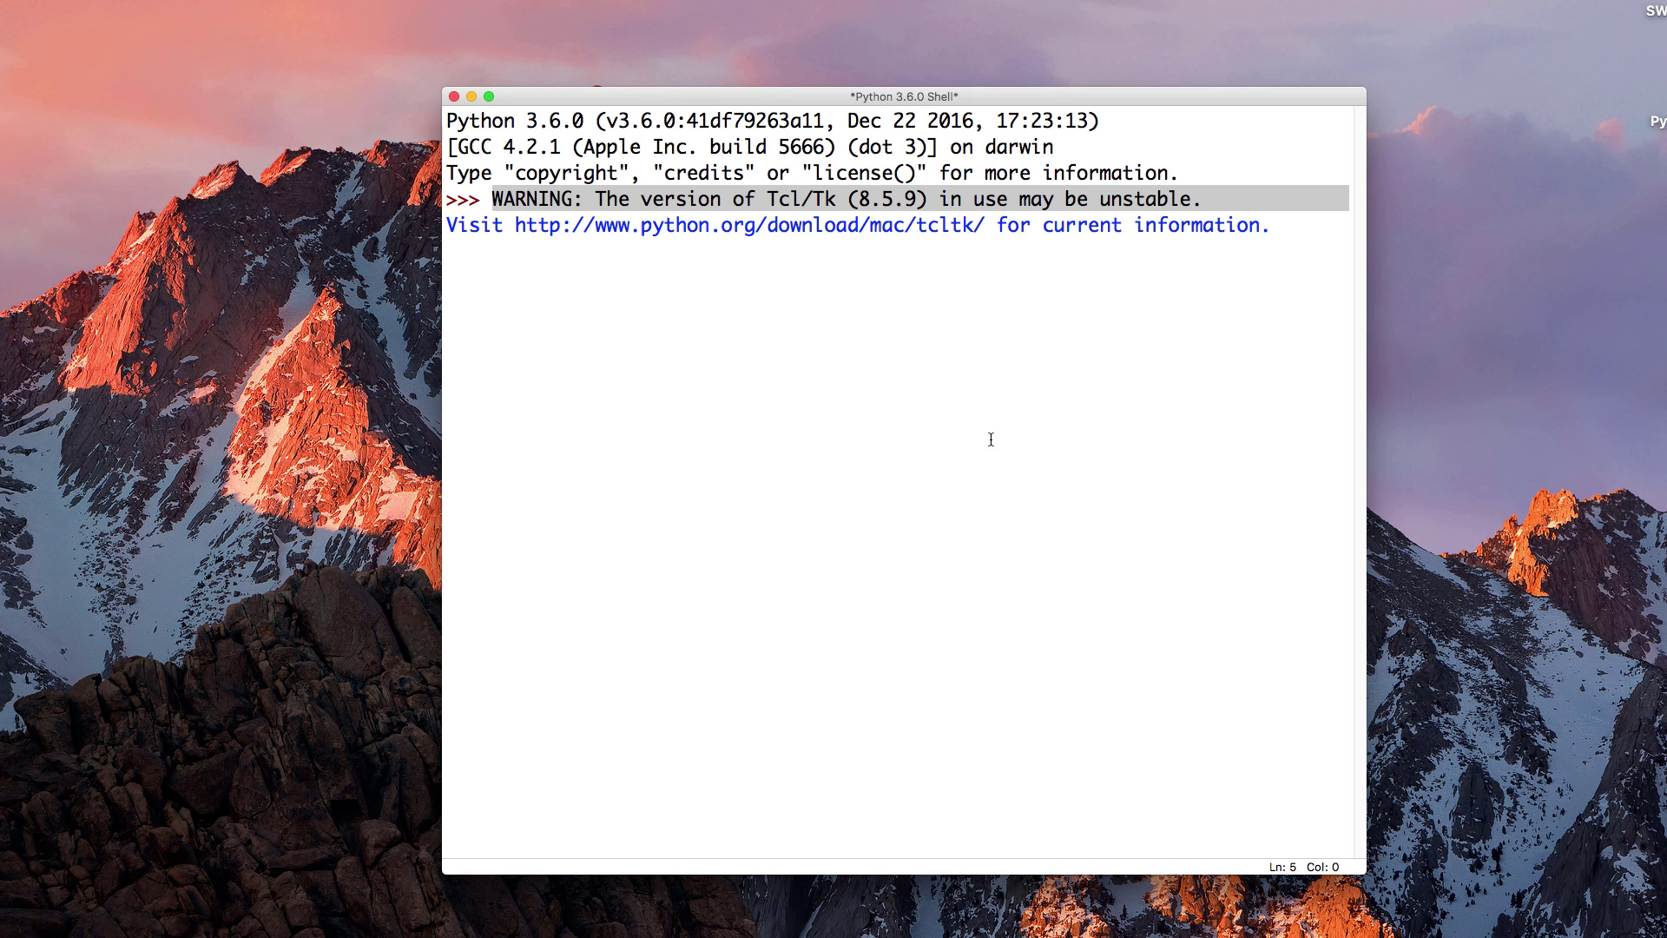
drag(519, 227, 1298, 223)
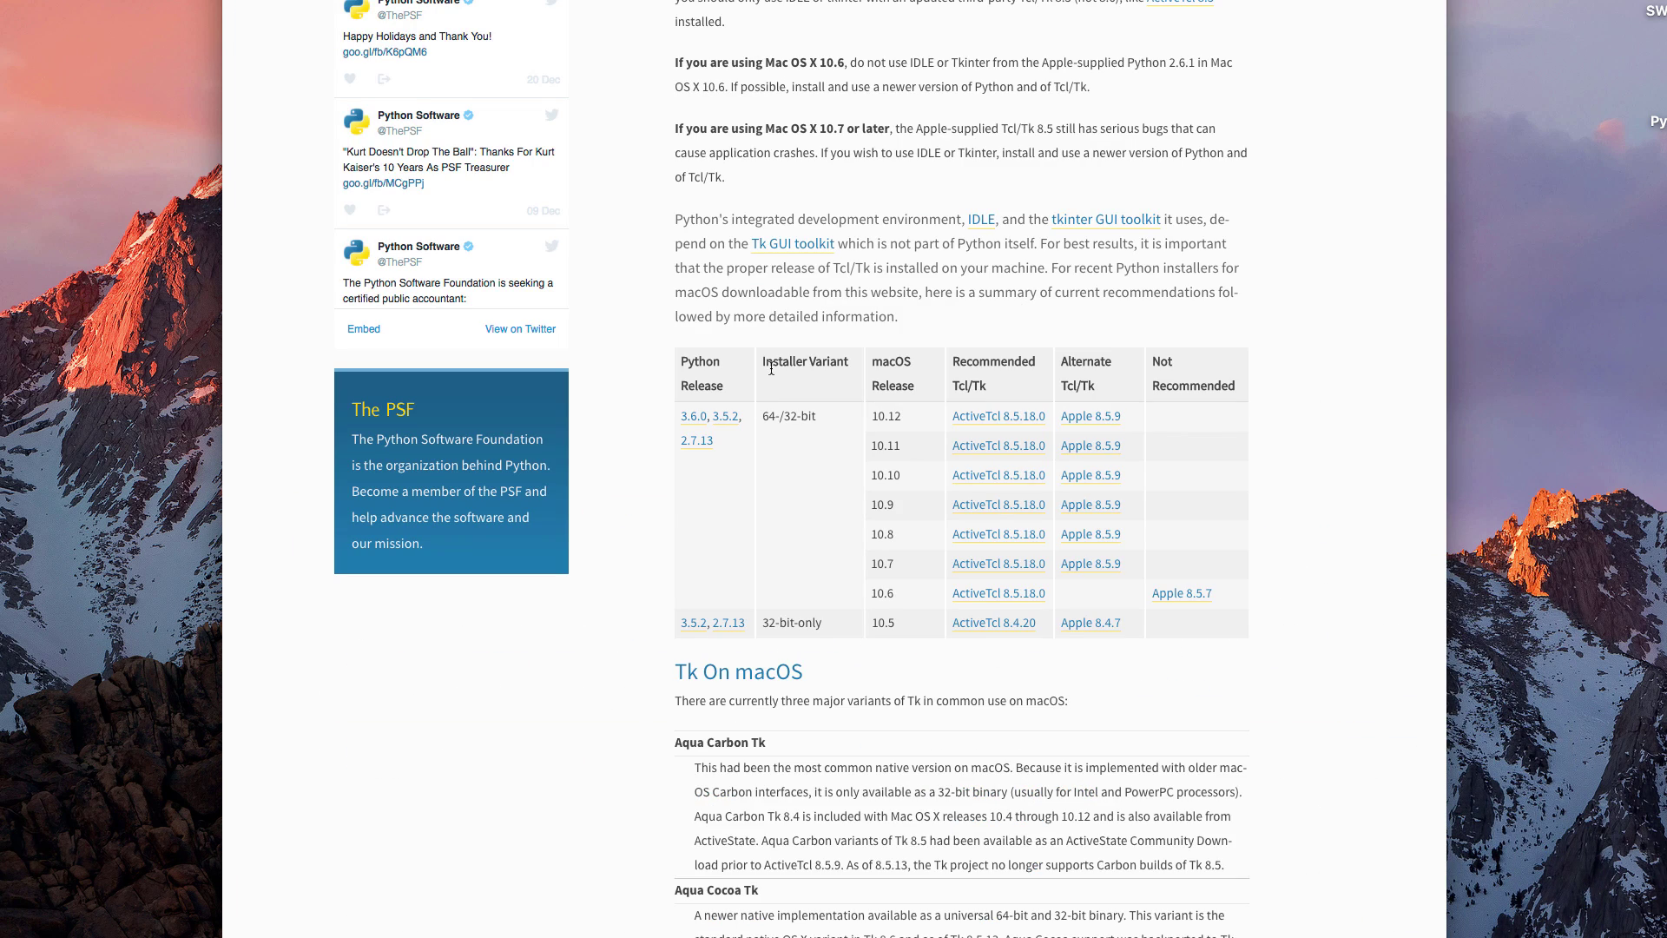
scroll(669, 321, down, 6)
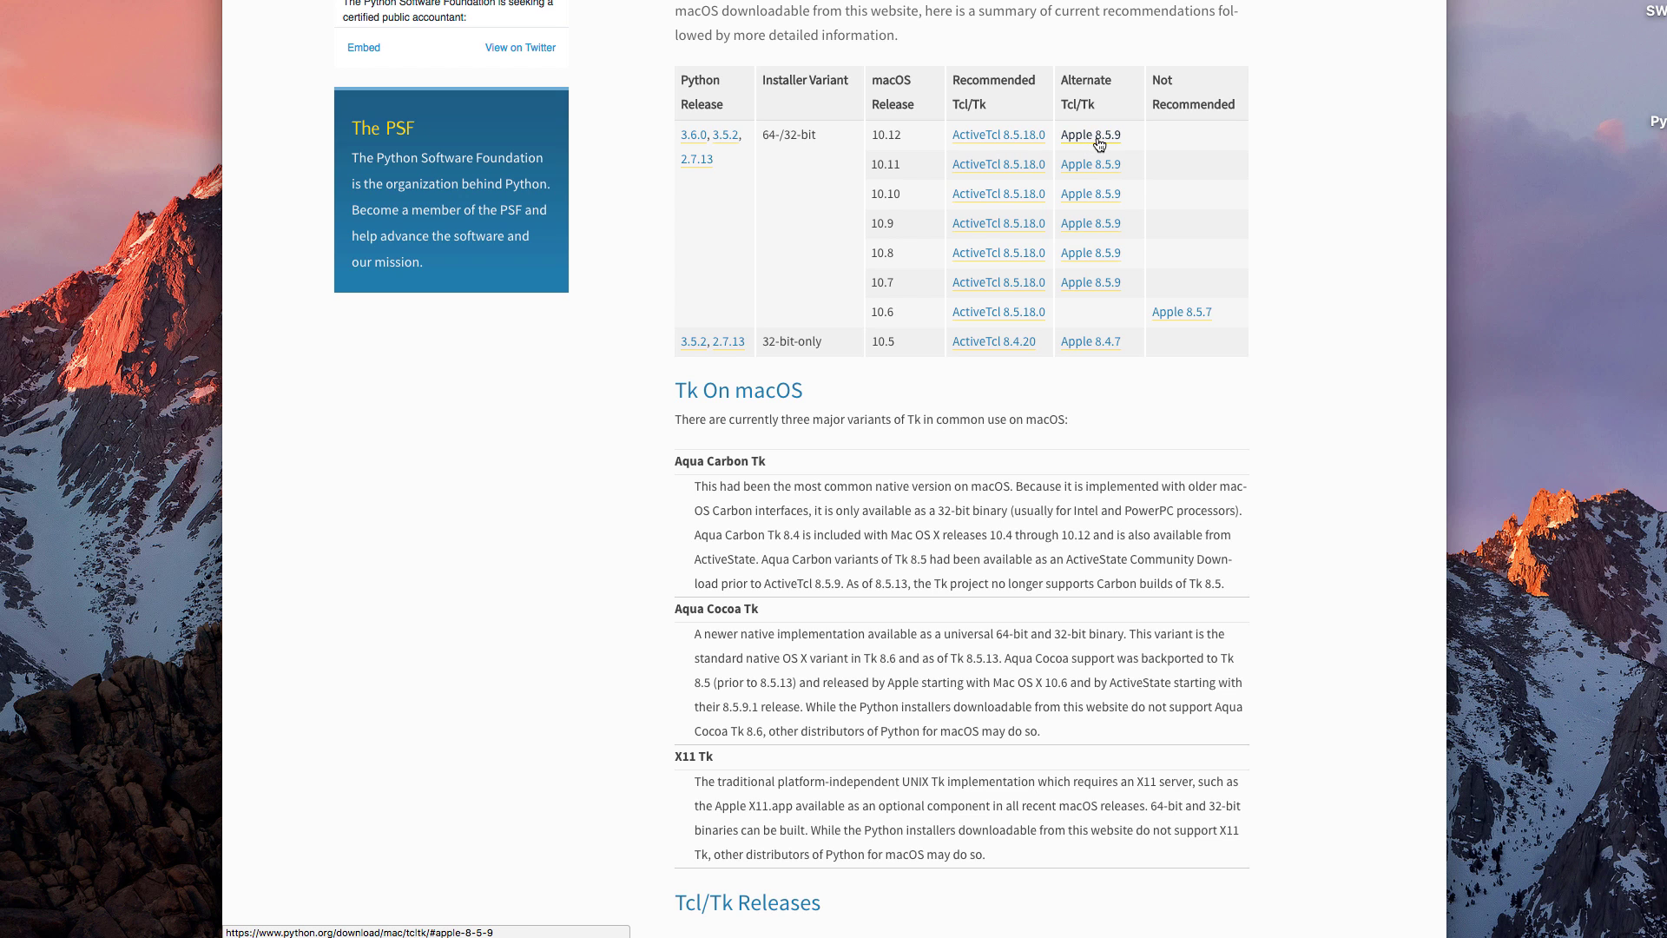
drag(1112, 80, 1073, 82)
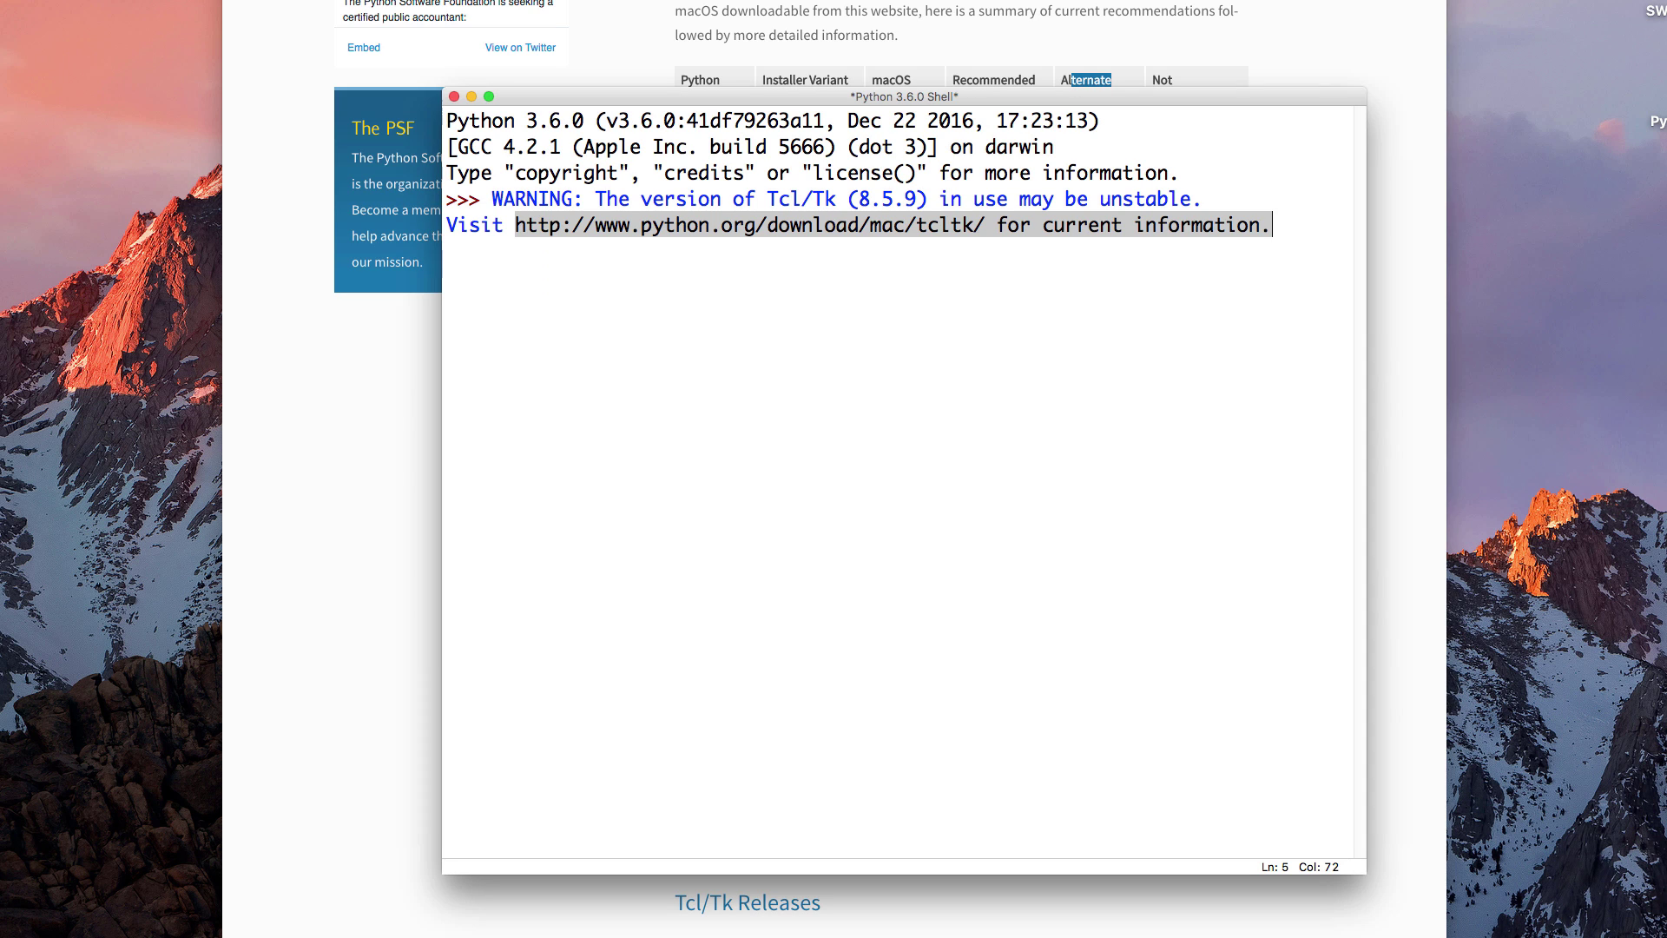
- Return to the IDLE shell and get a fresh >>> command prompt below the Tcl/Tk warning
click(803, 261)
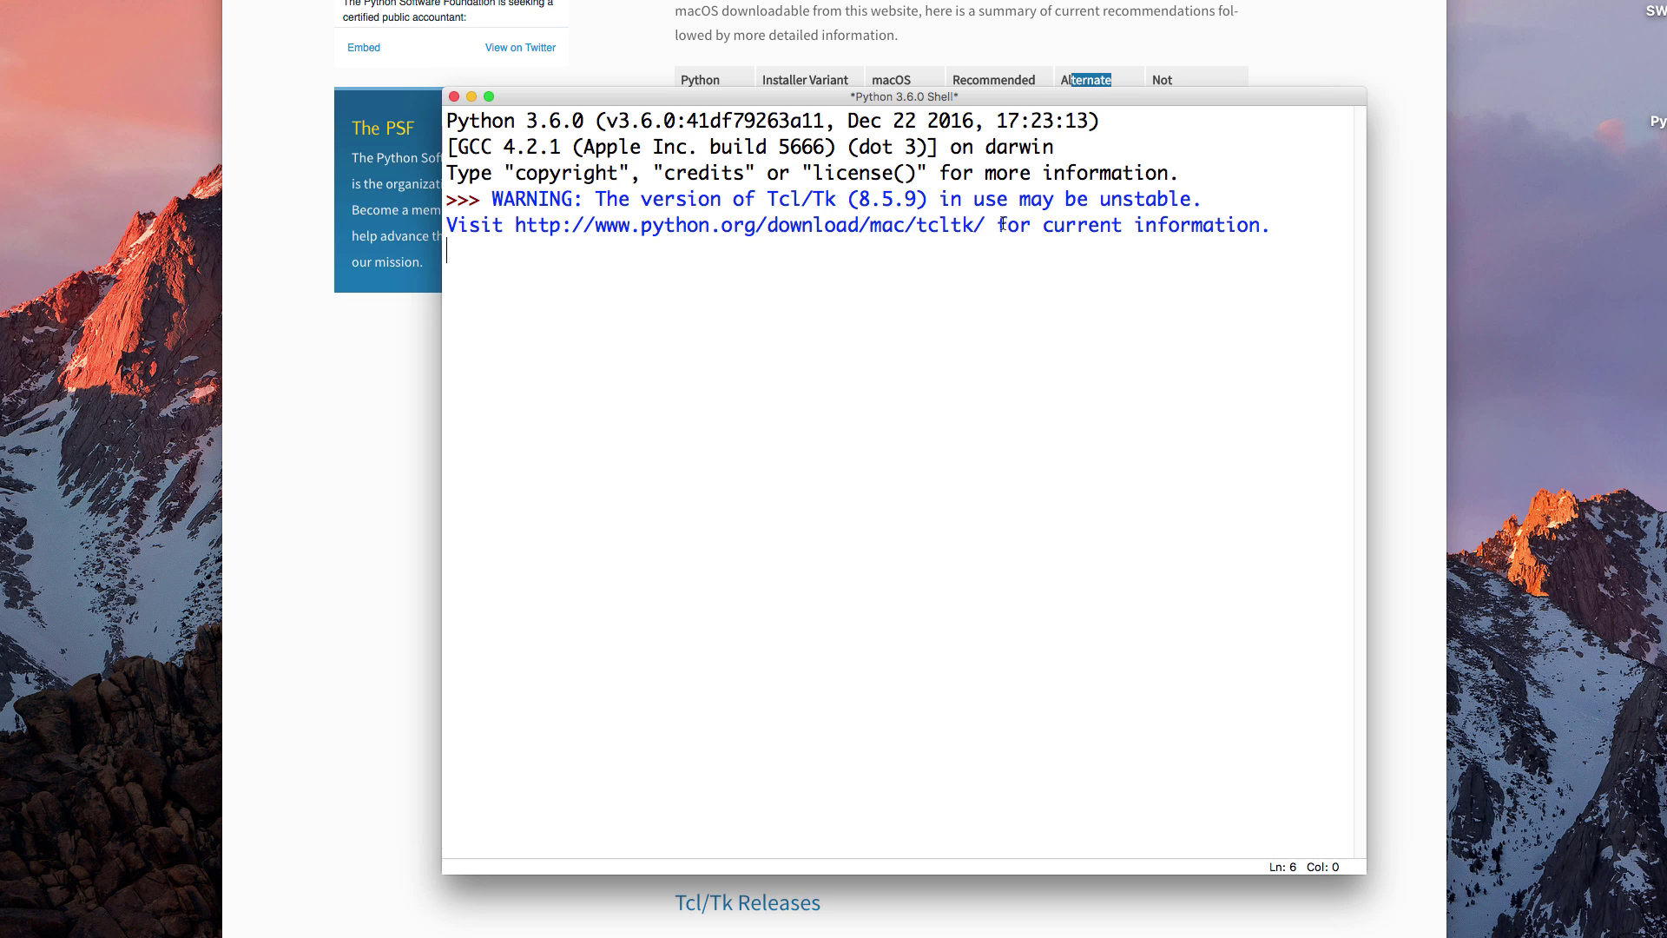
key(Return)
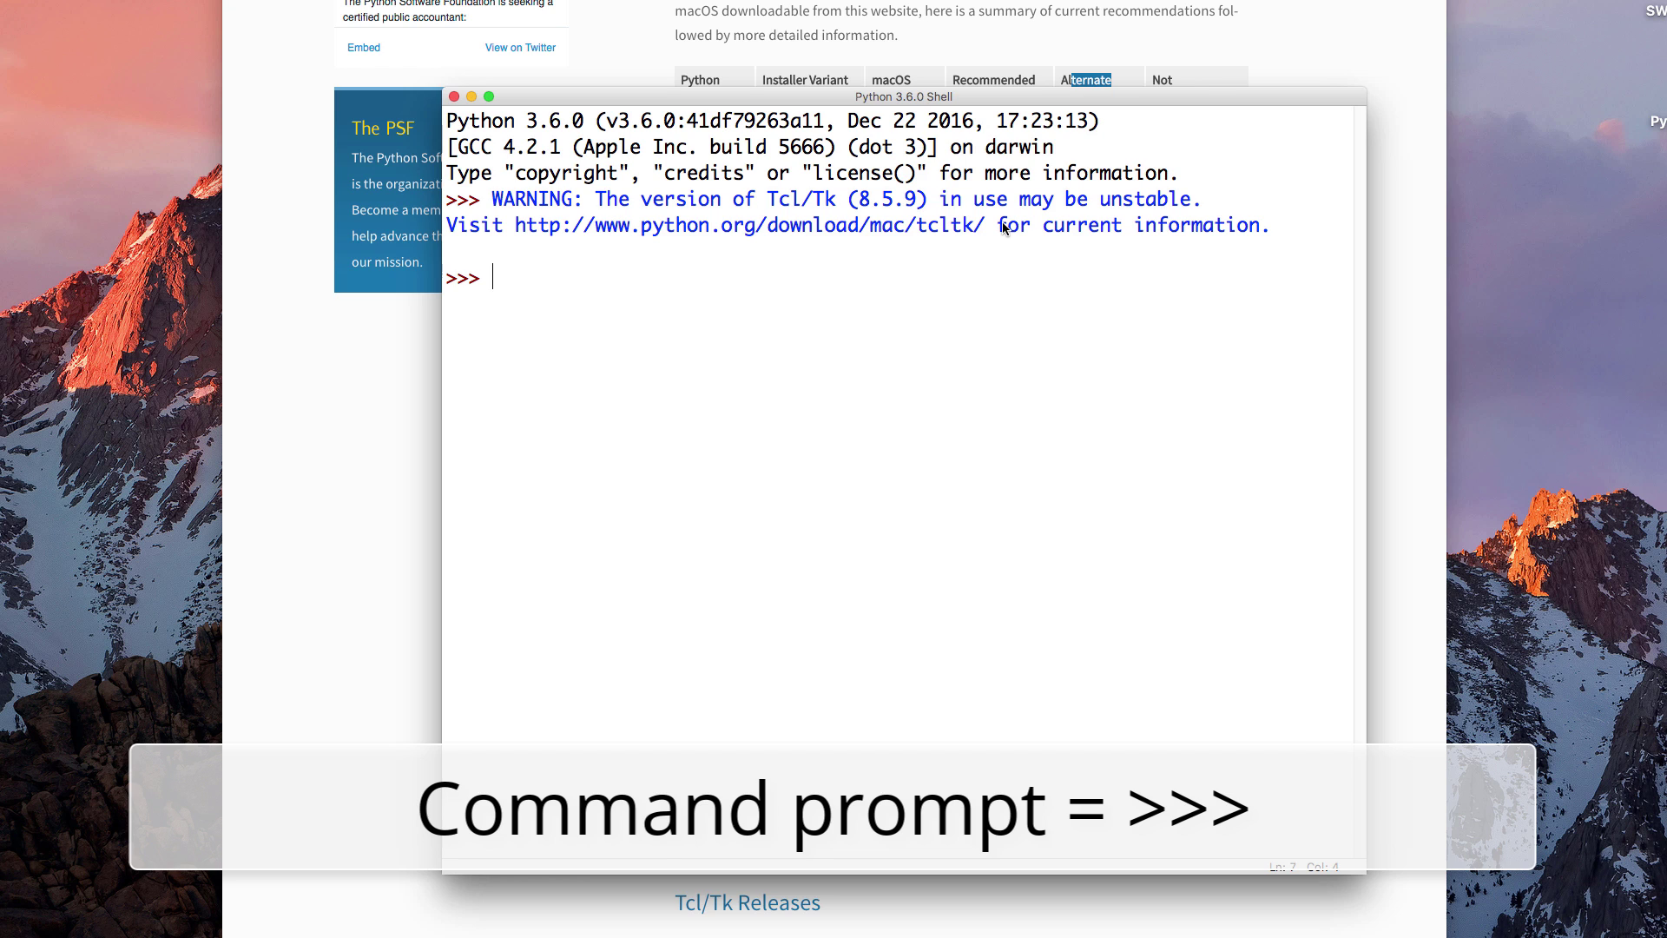
drag(488, 278, 447, 278)
click(635, 299)
- Run print("This is some Python!") in the shell and check the output line beneath it
text(print(""))
key(Left)
key(Left)
text(This is i)
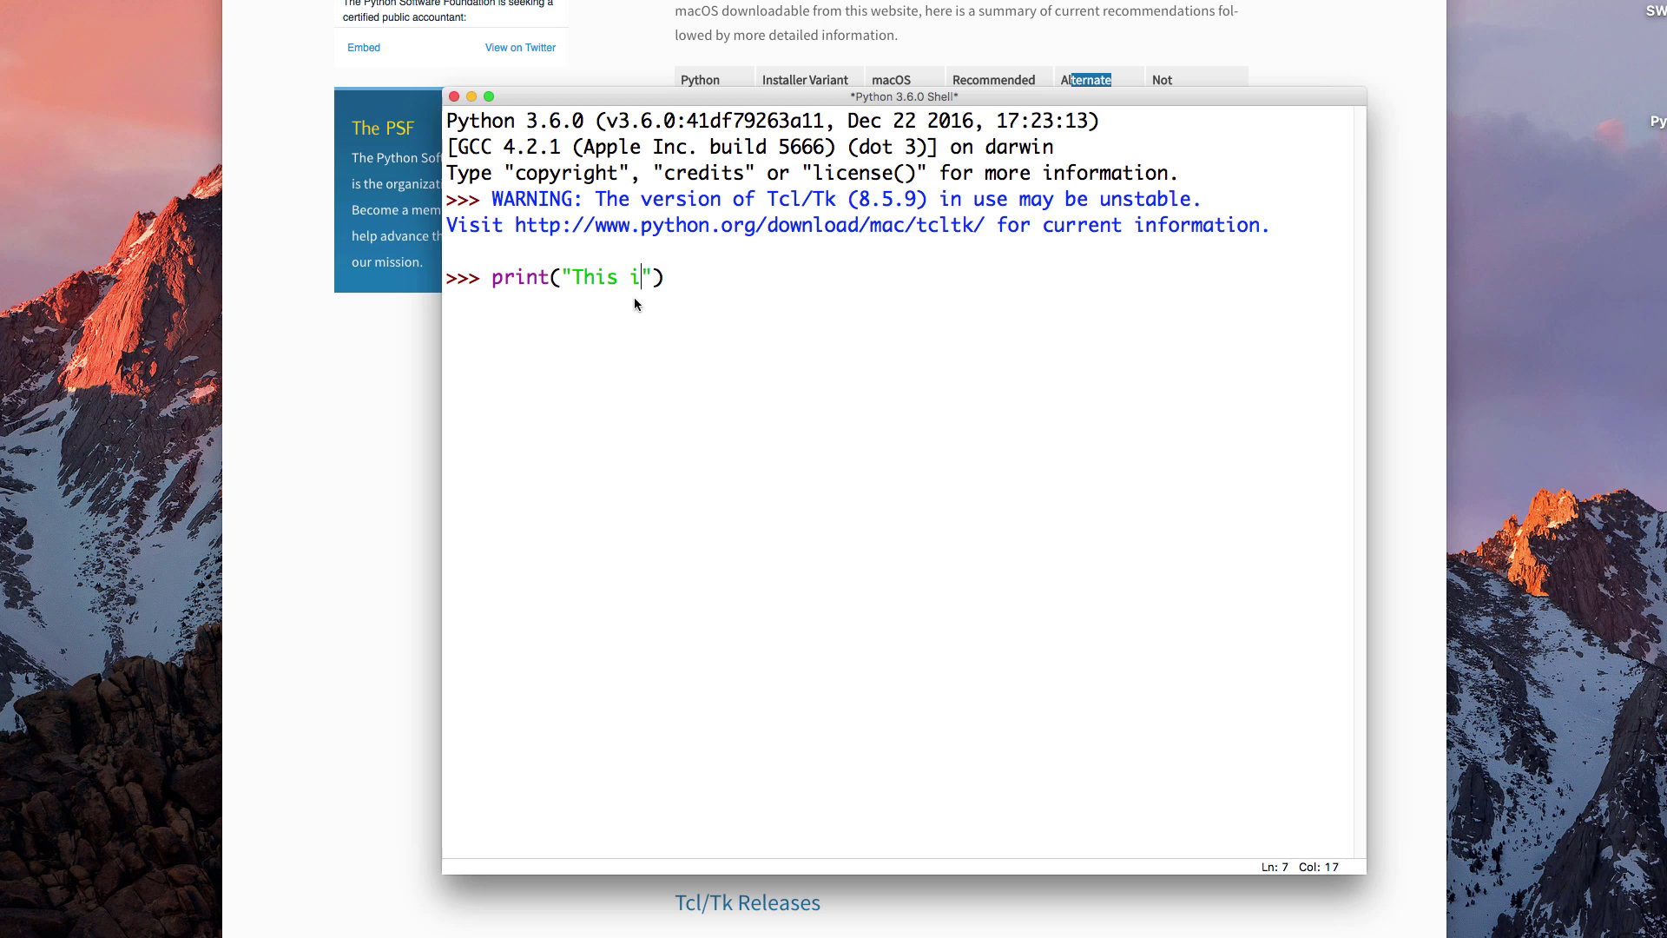
text(ome Python!)
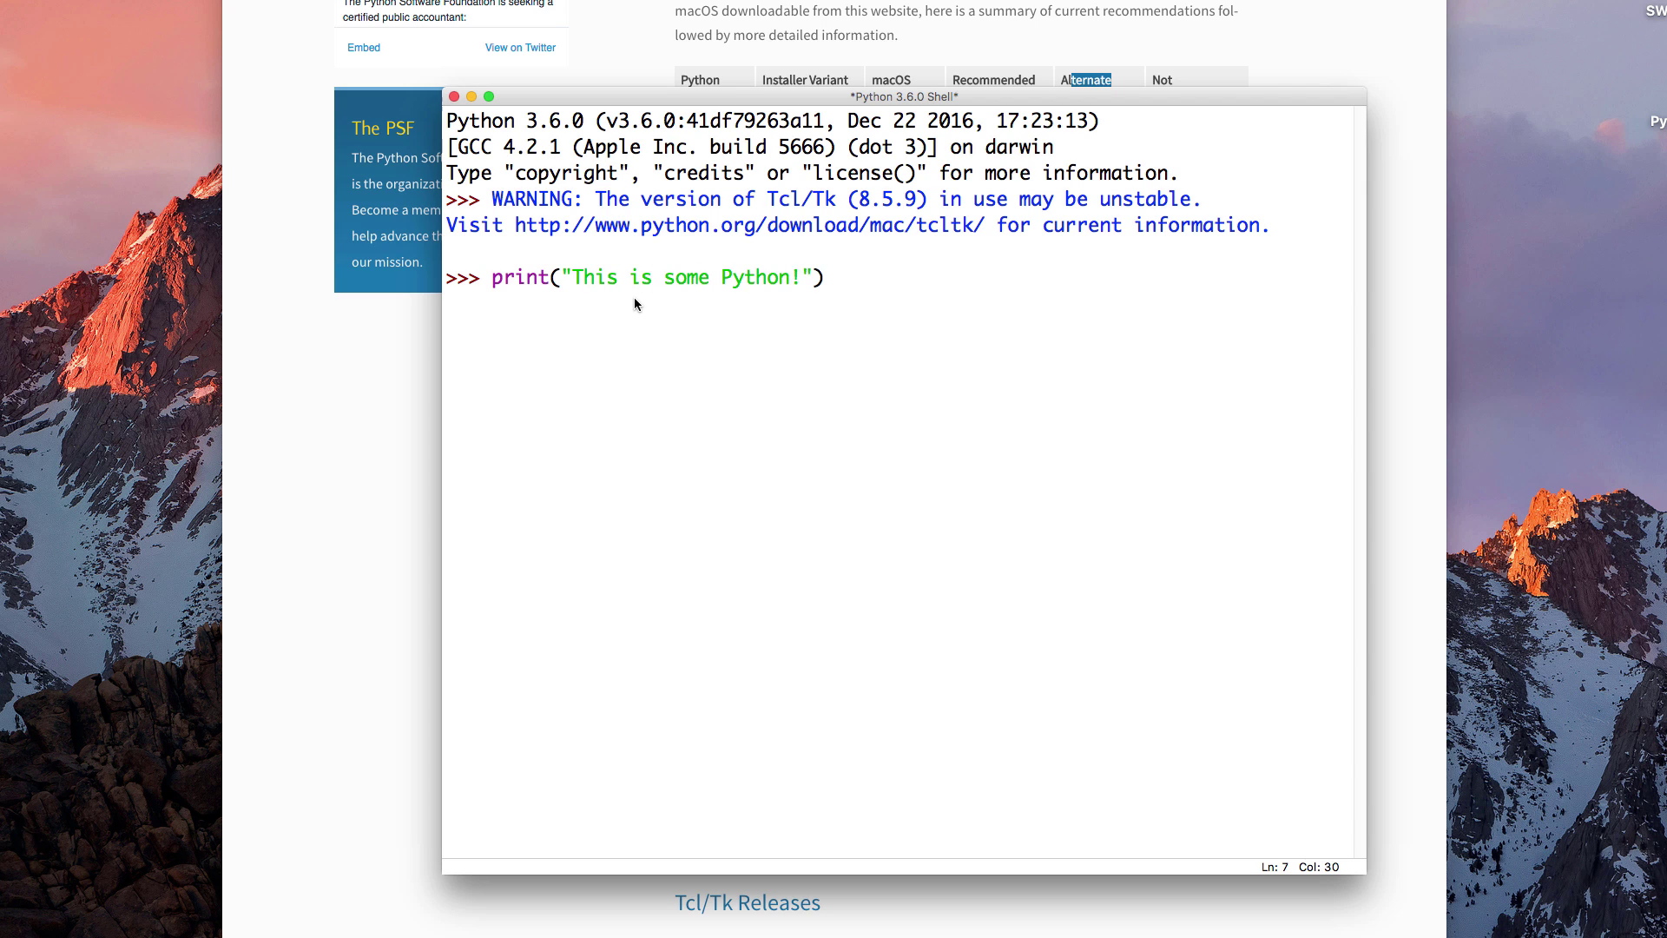
key(Return)
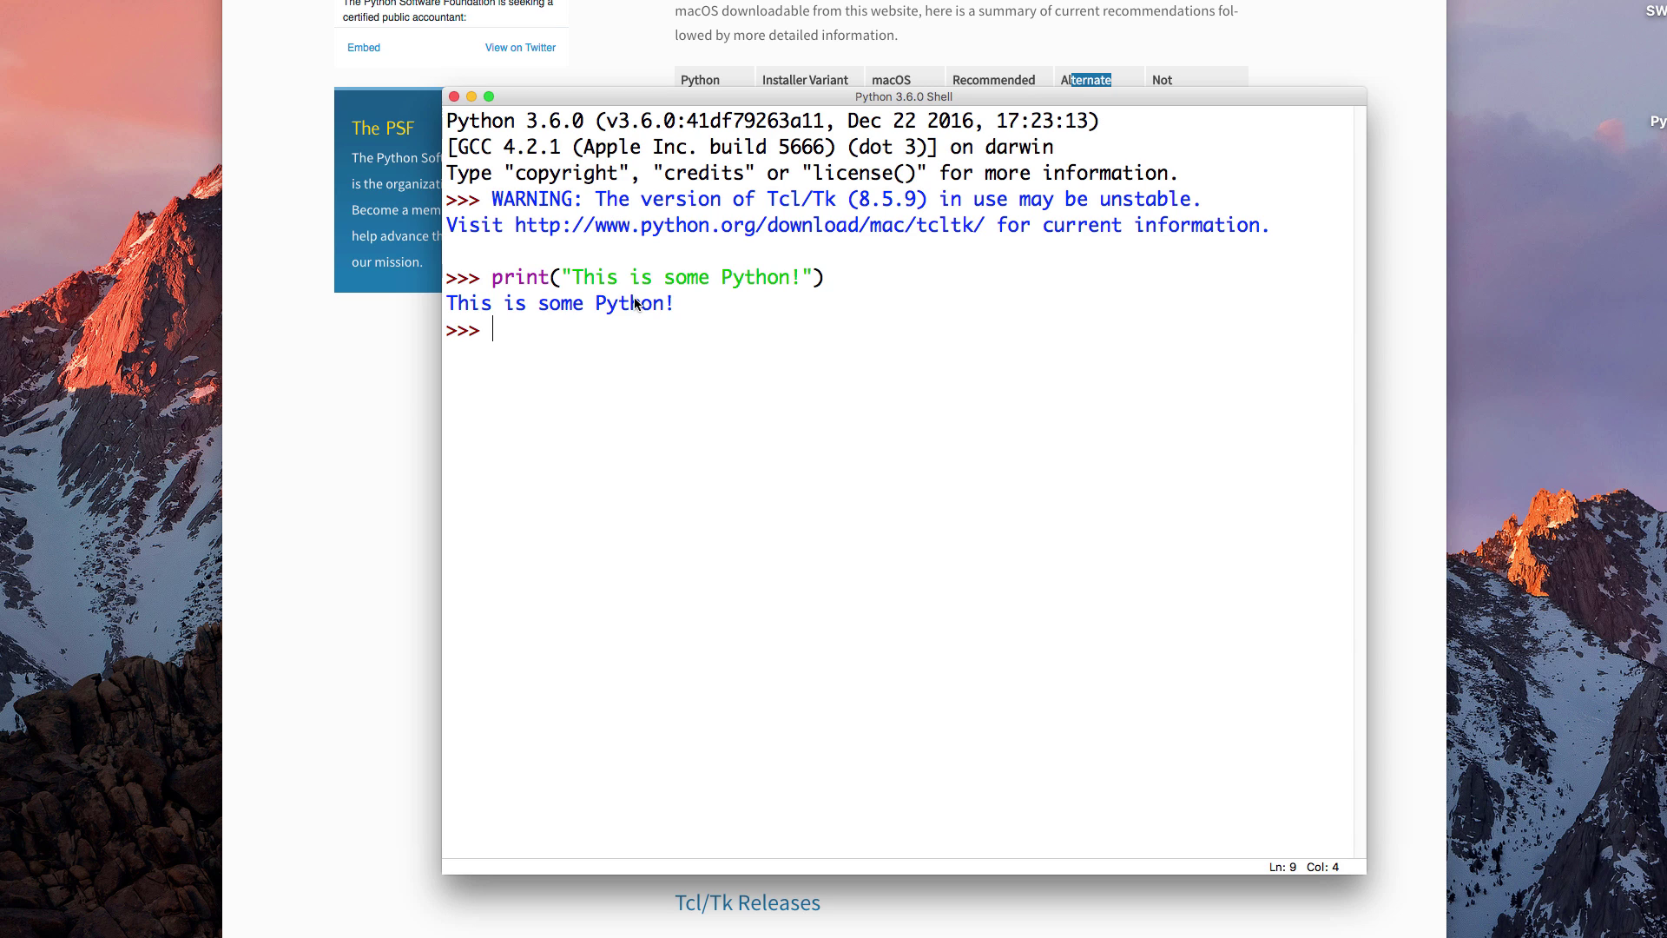
drag(677, 304, 510, 309)
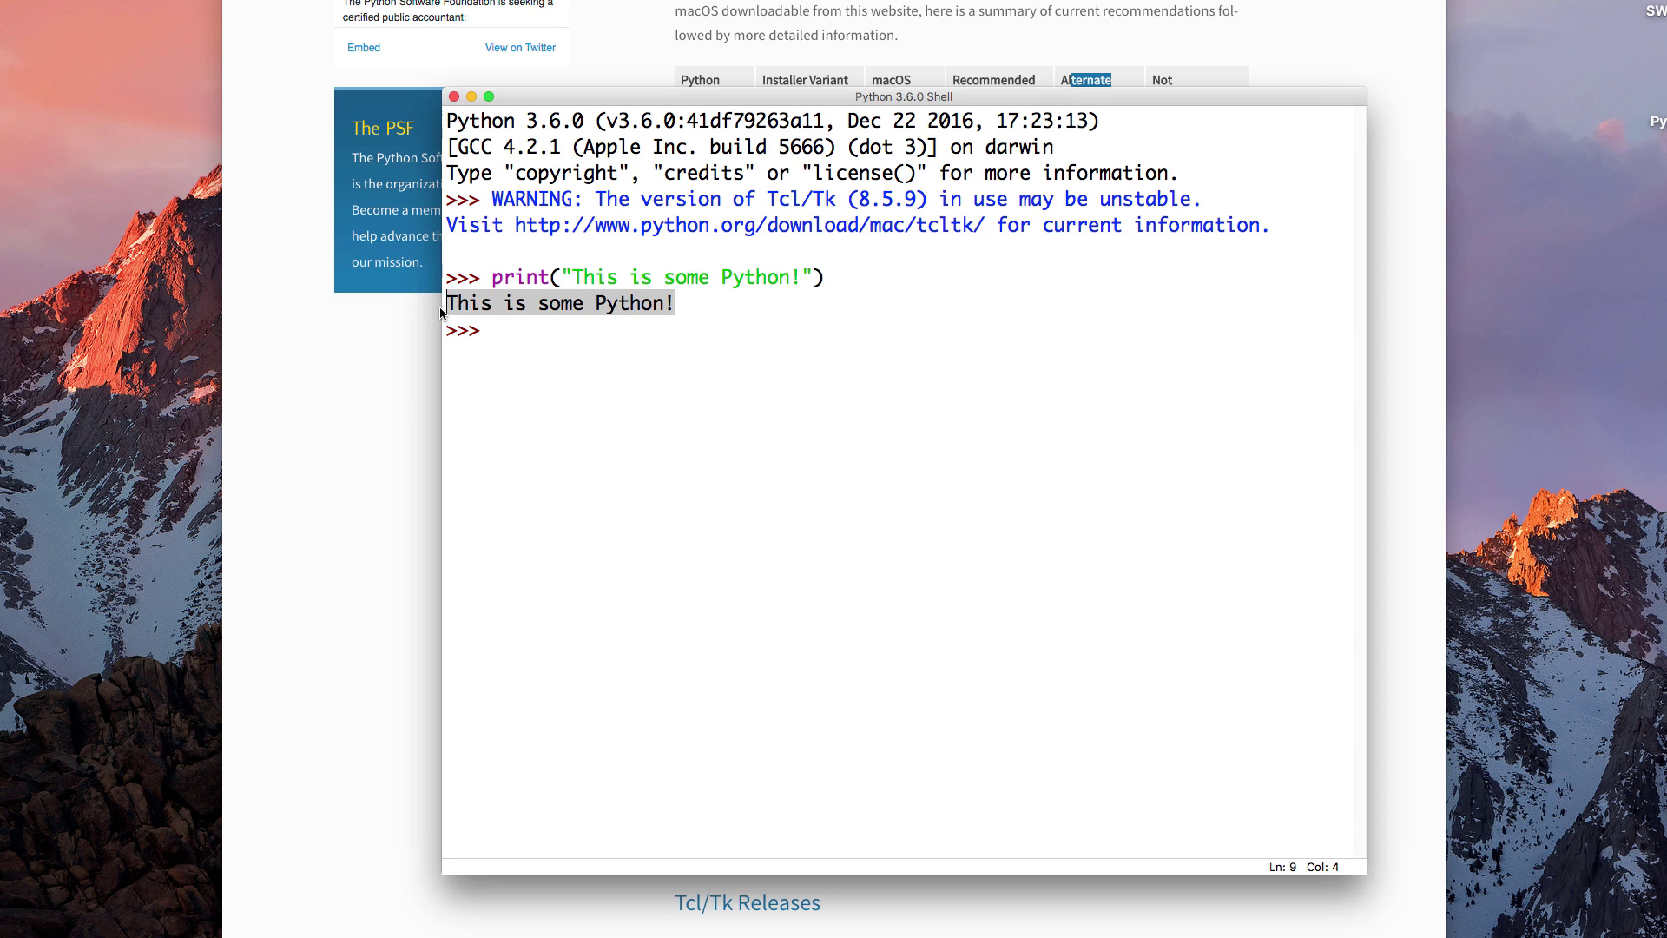
click(713, 336)
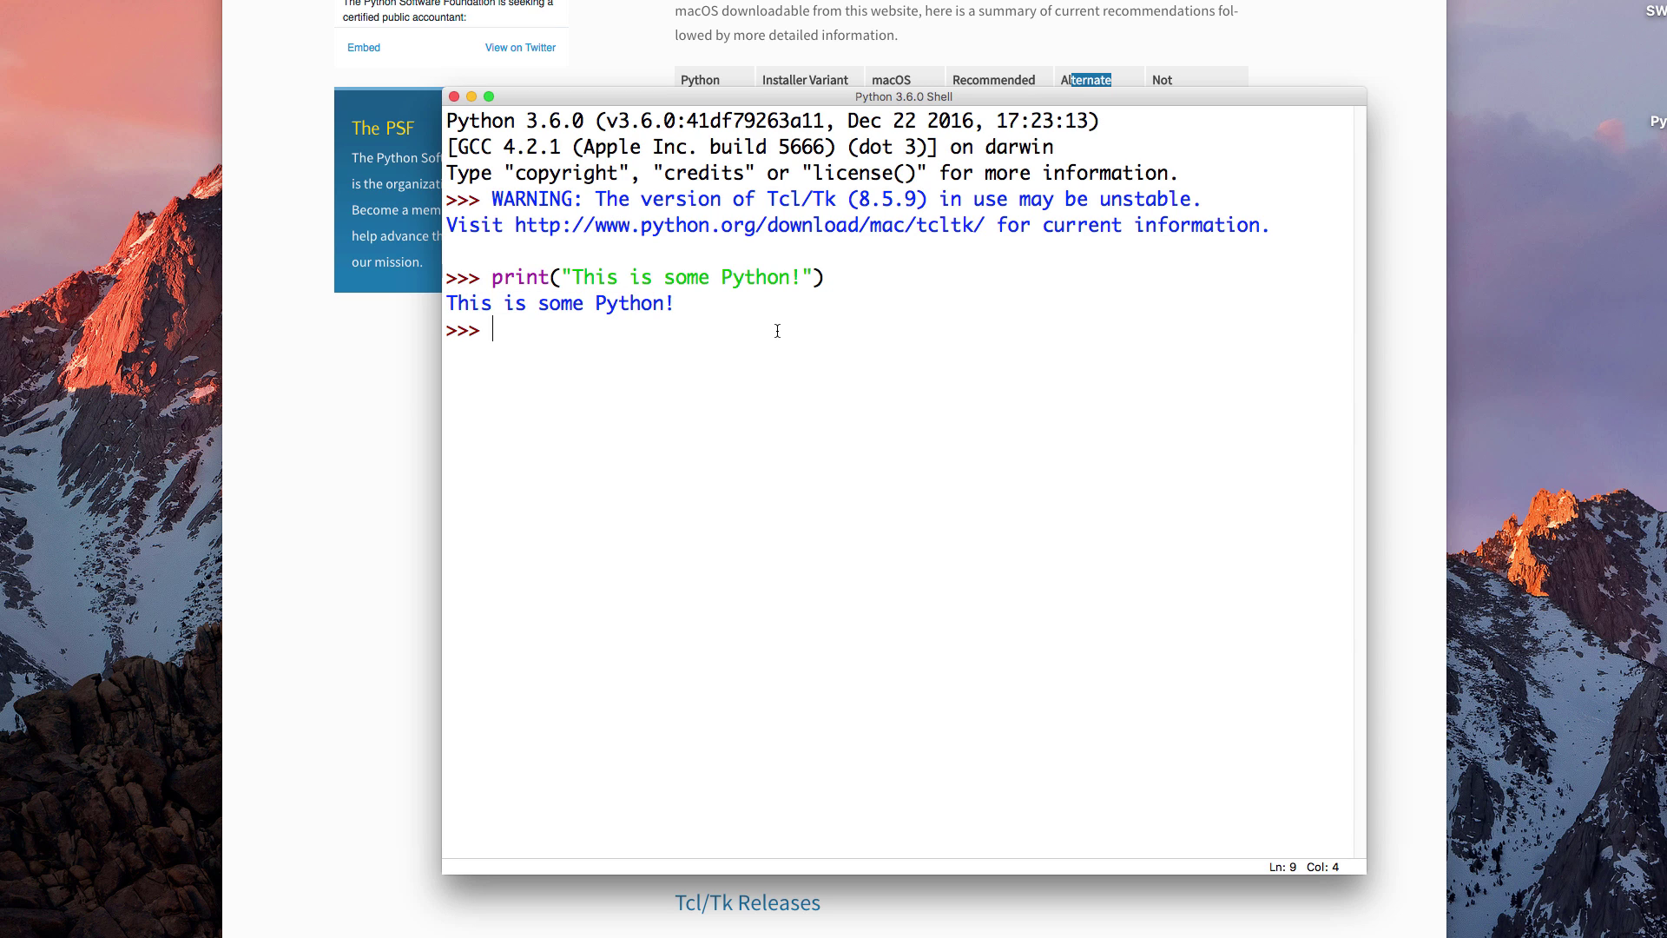